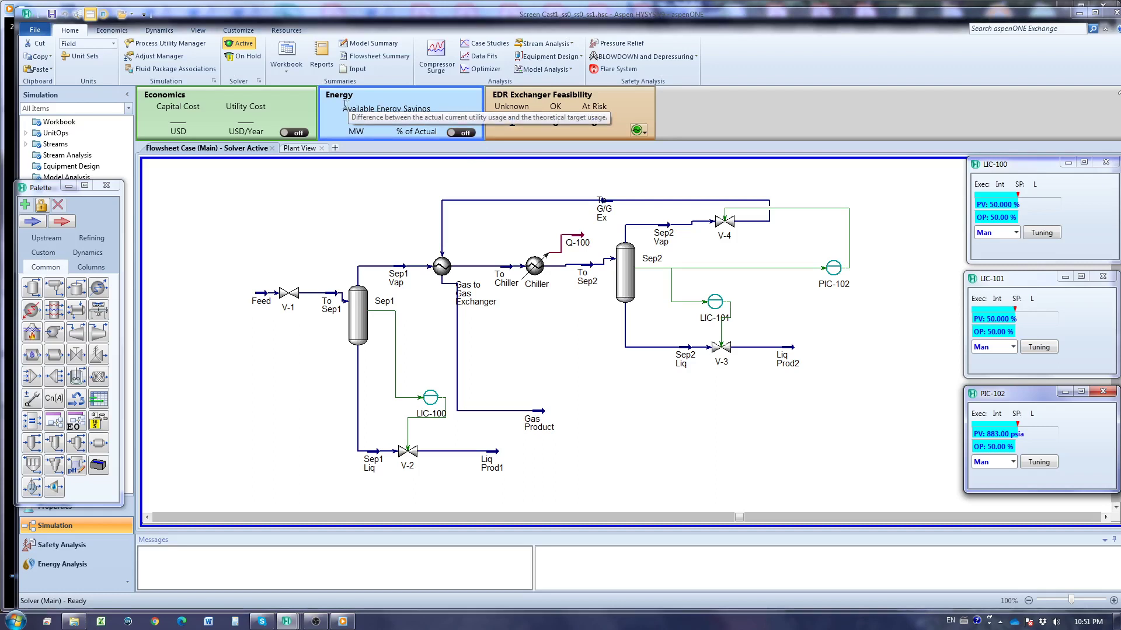
Switch to the Dynamics ribbon to reach the dynamic simulation tools.
click(161, 34)
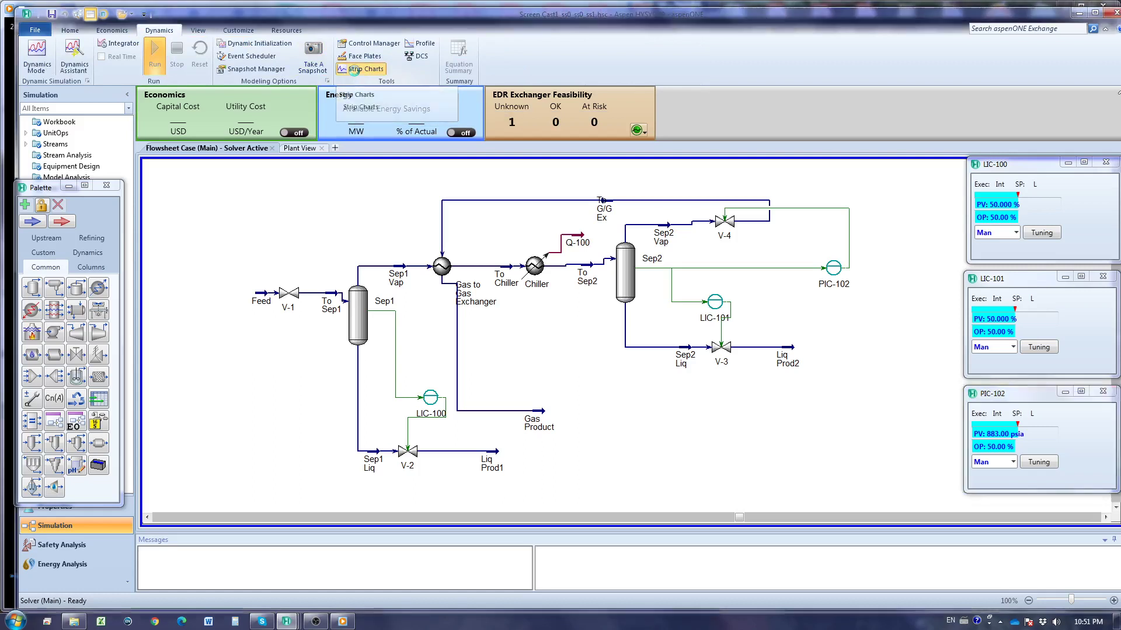
Create a new strip chart logger DataLogger1 from the Strip Charts list.
click(354, 70)
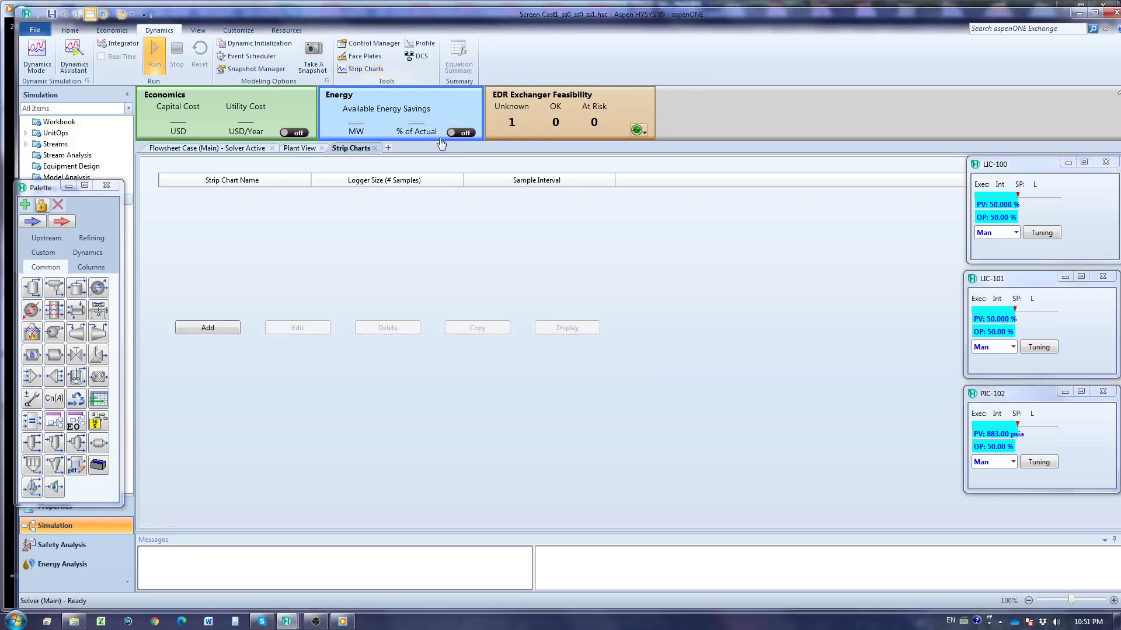
click(213, 330)
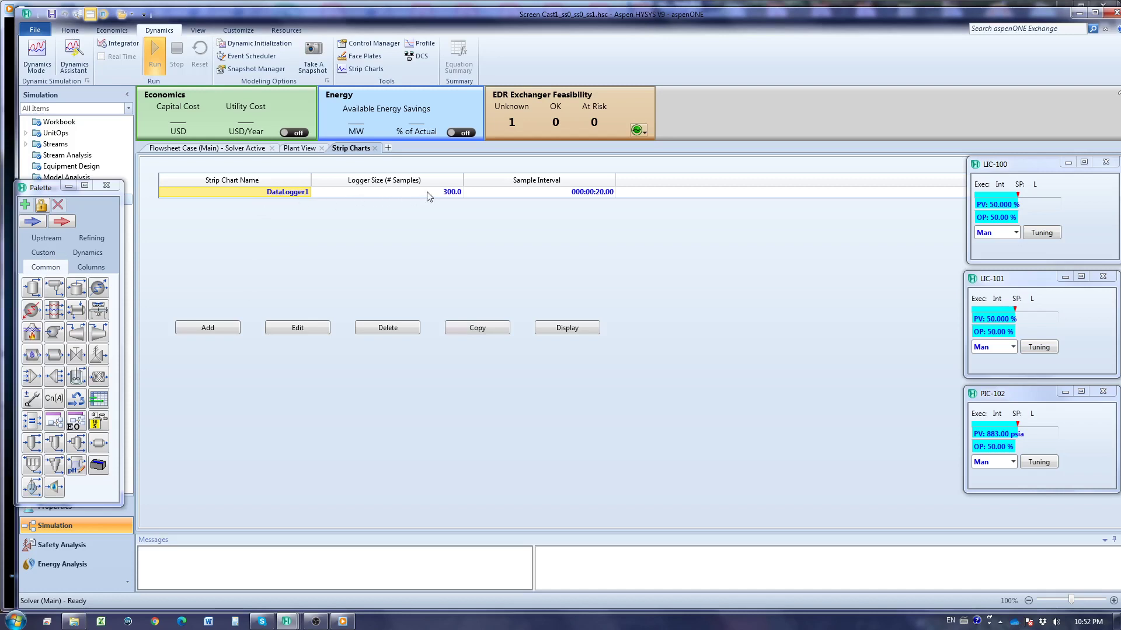
Give DataLogger1 a 5-second sample interval and a logger size of 8000 samples.
click(600, 192)
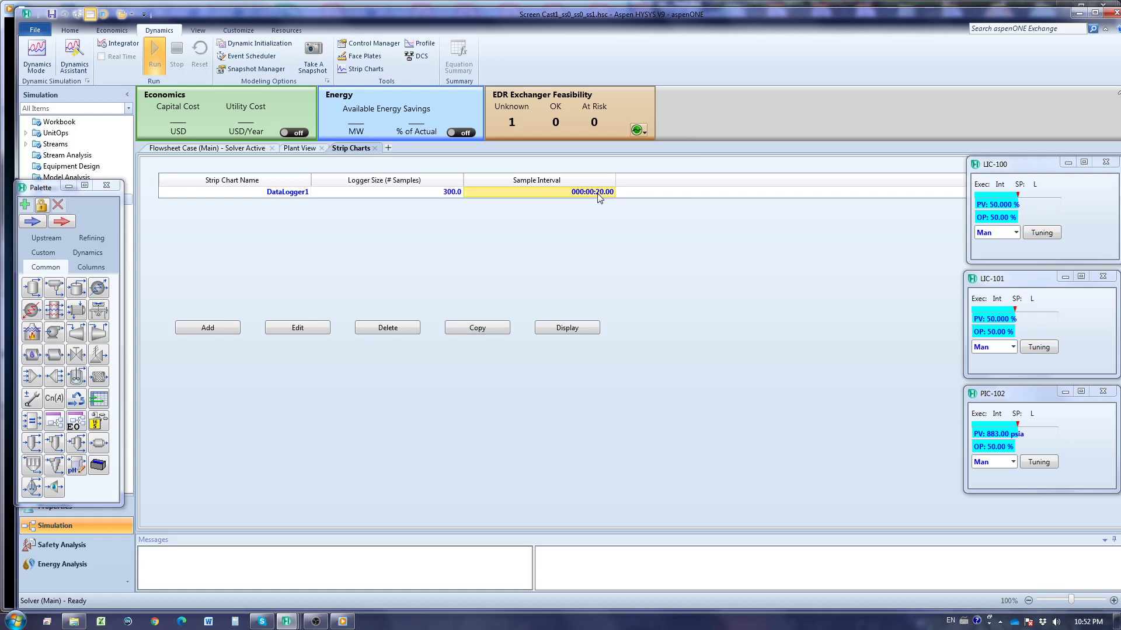
text(5)
key(Return)
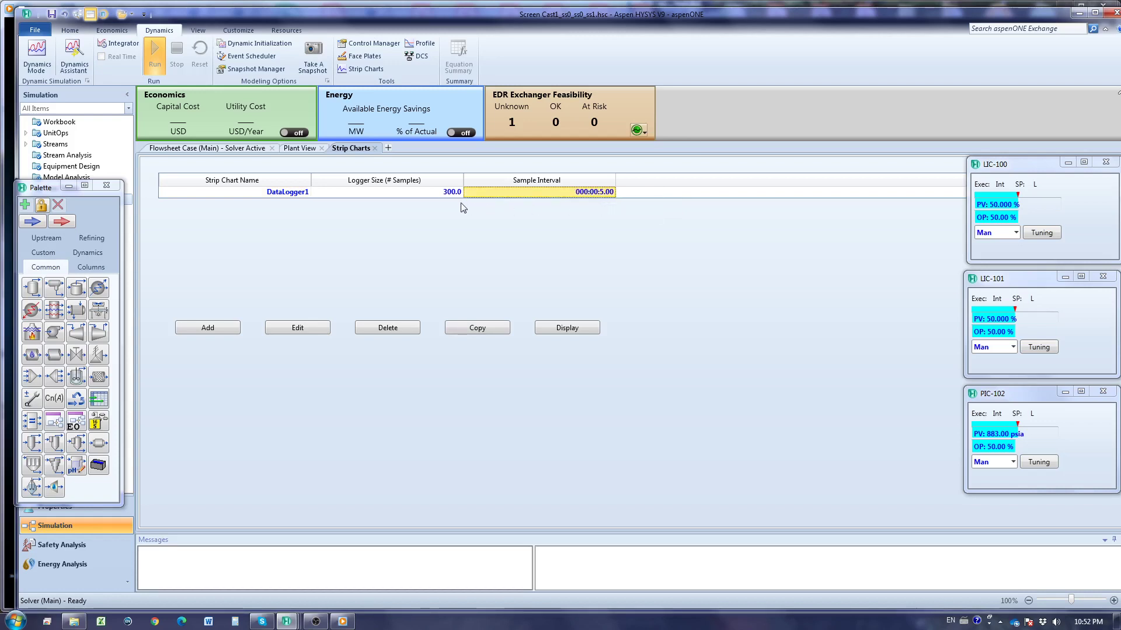
click(435, 196)
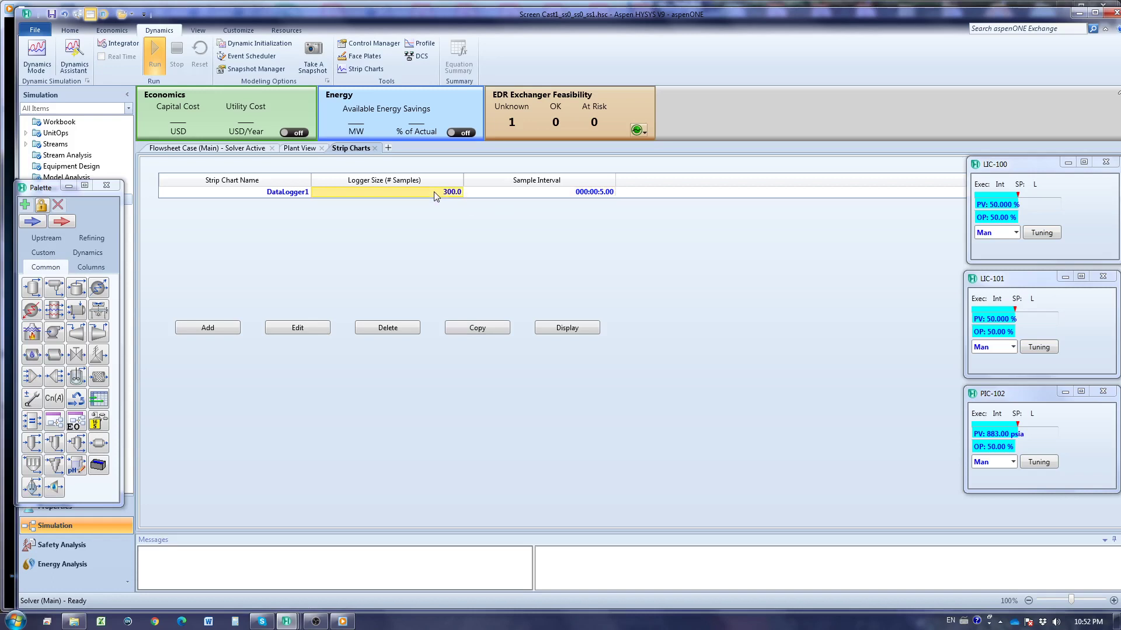
text(8)
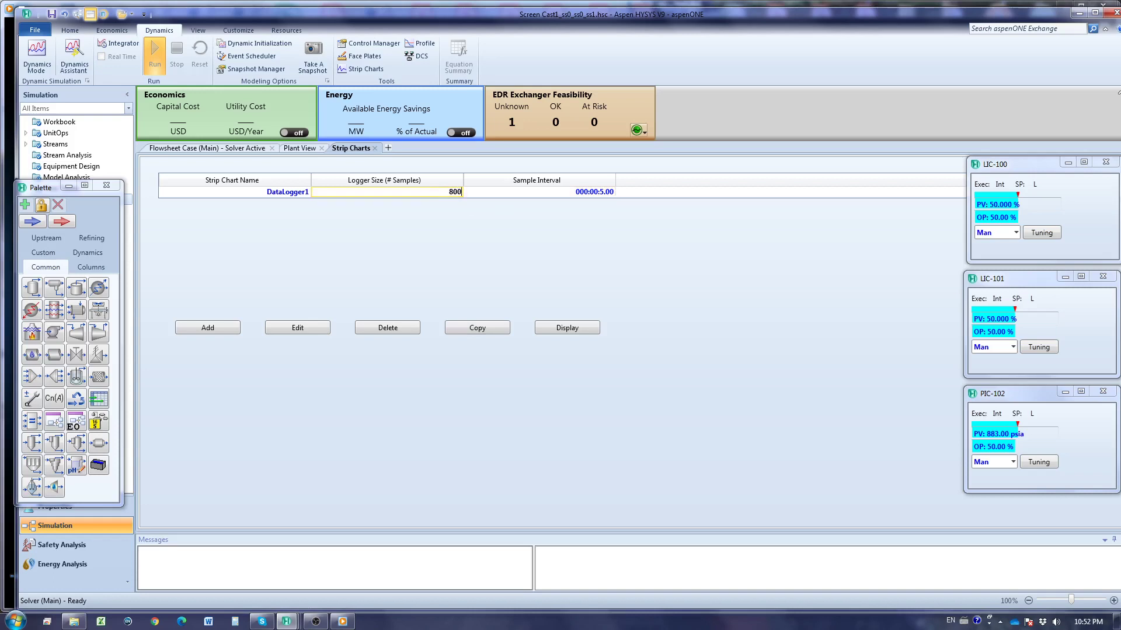
text(0)
key(Return)
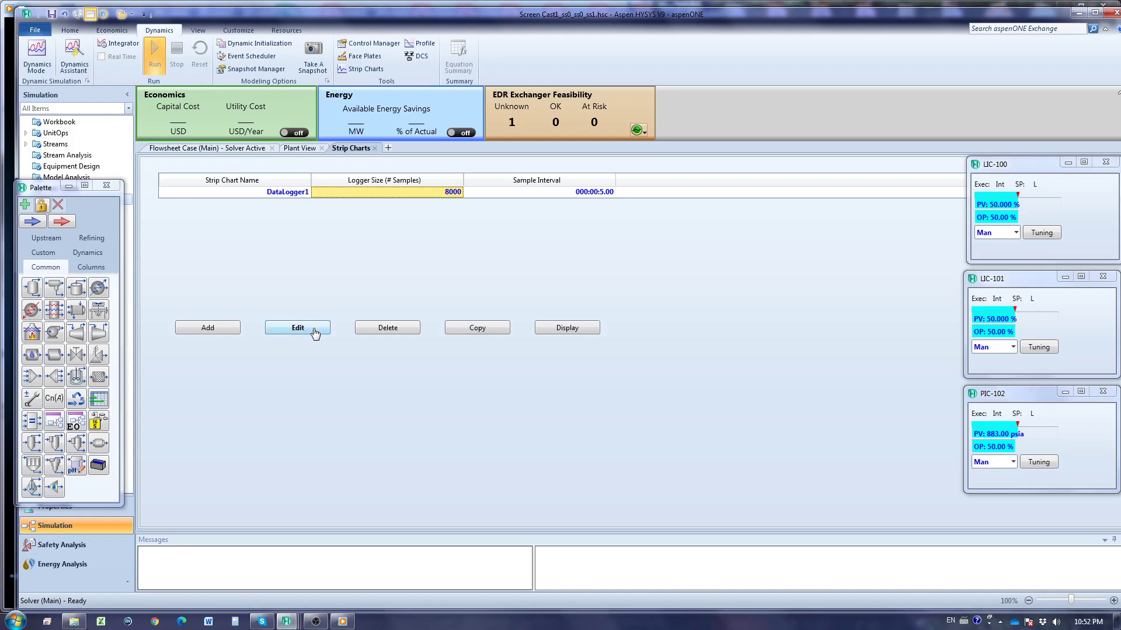
Add Sep1 and Sep2 Liquid Percent Level to DataLogger1 via the Variable Navigator.
click(312, 330)
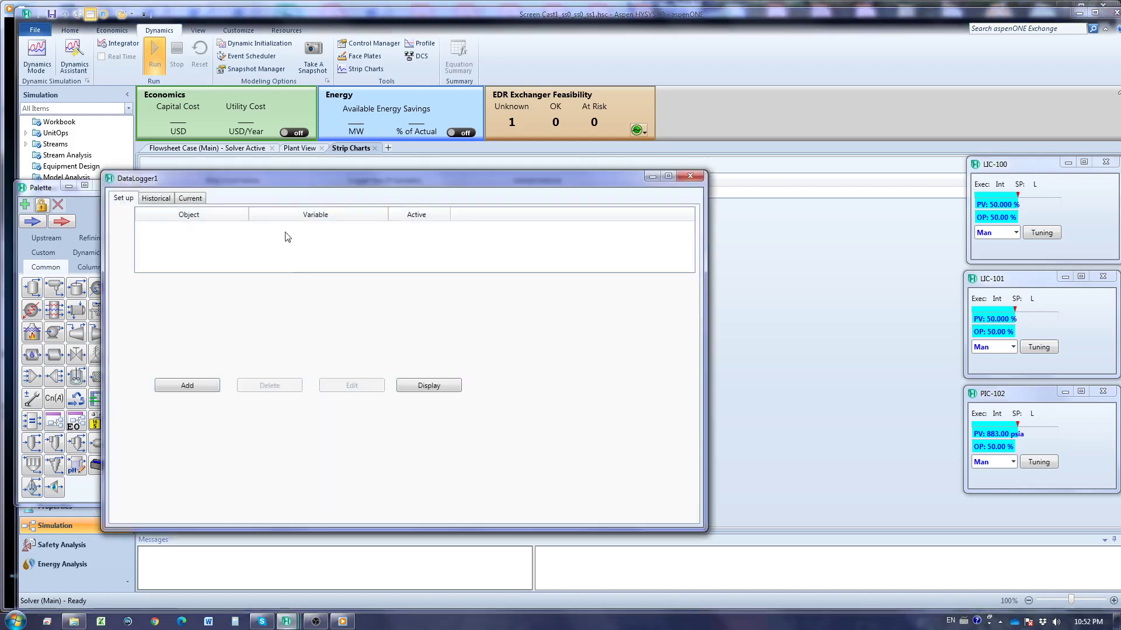
drag(278, 177, 382, 188)
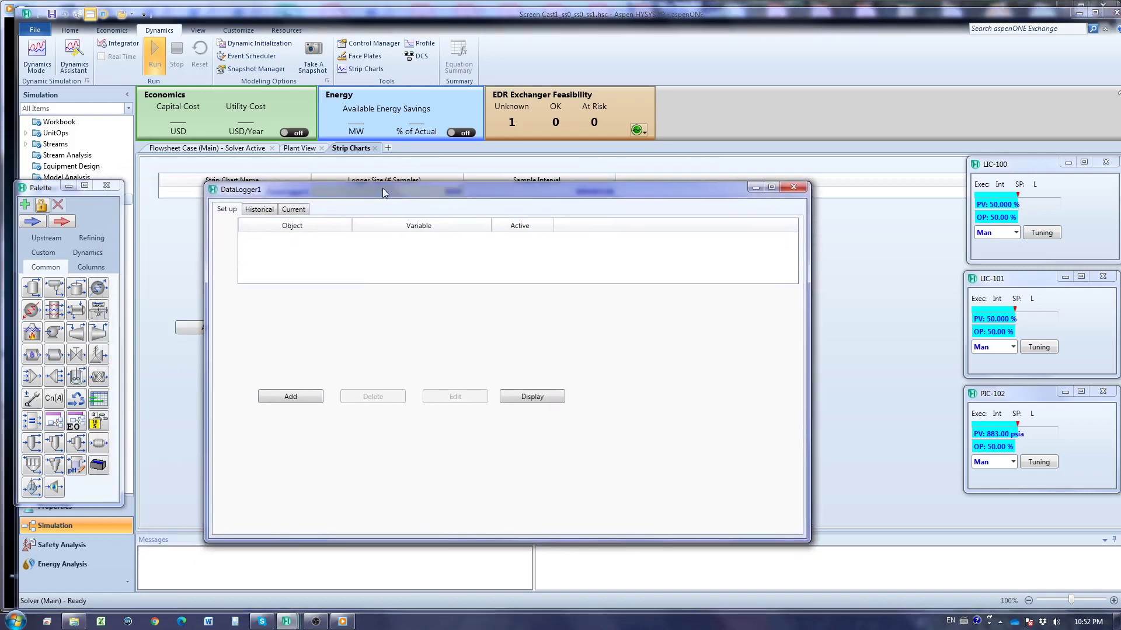
click(286, 399)
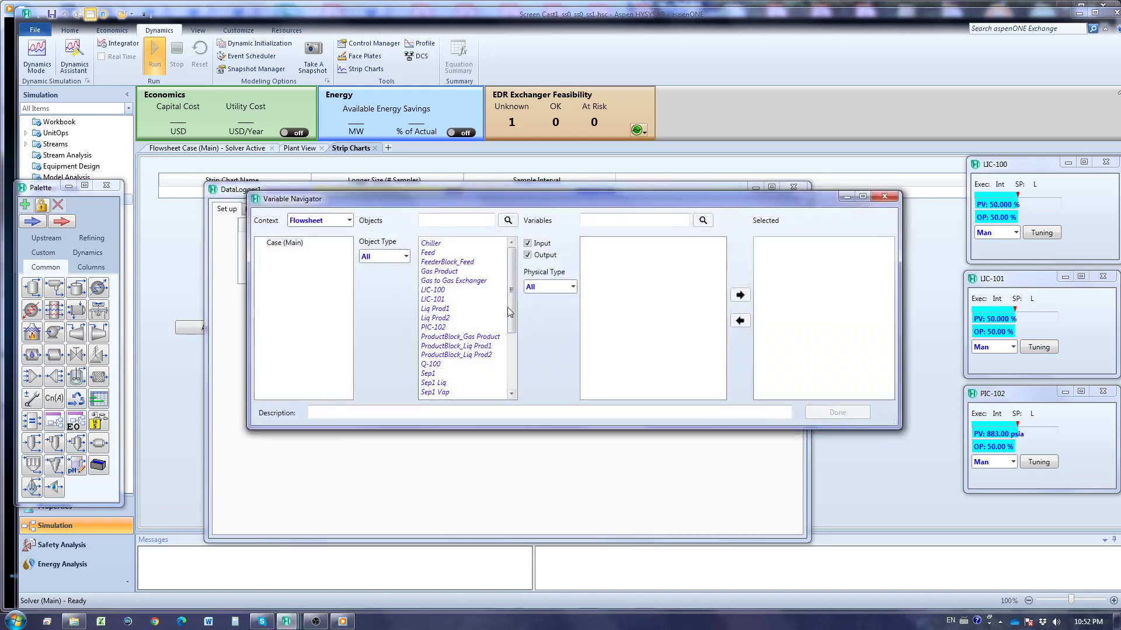
scroll(439, 348, down, 2)
click(437, 337)
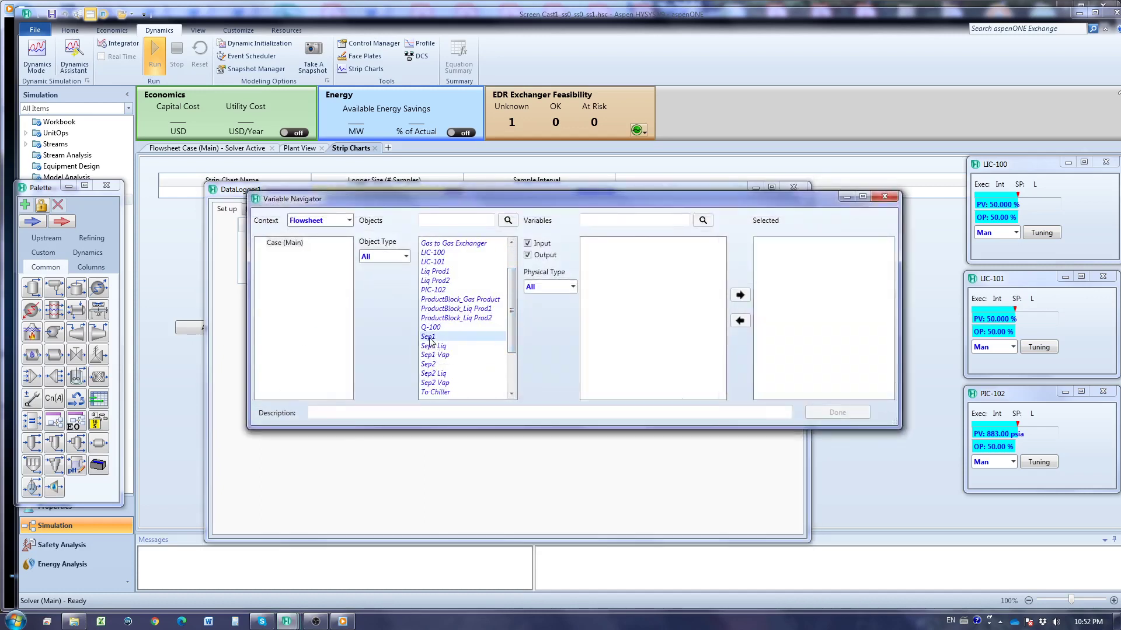
drag(723, 267, 731, 297)
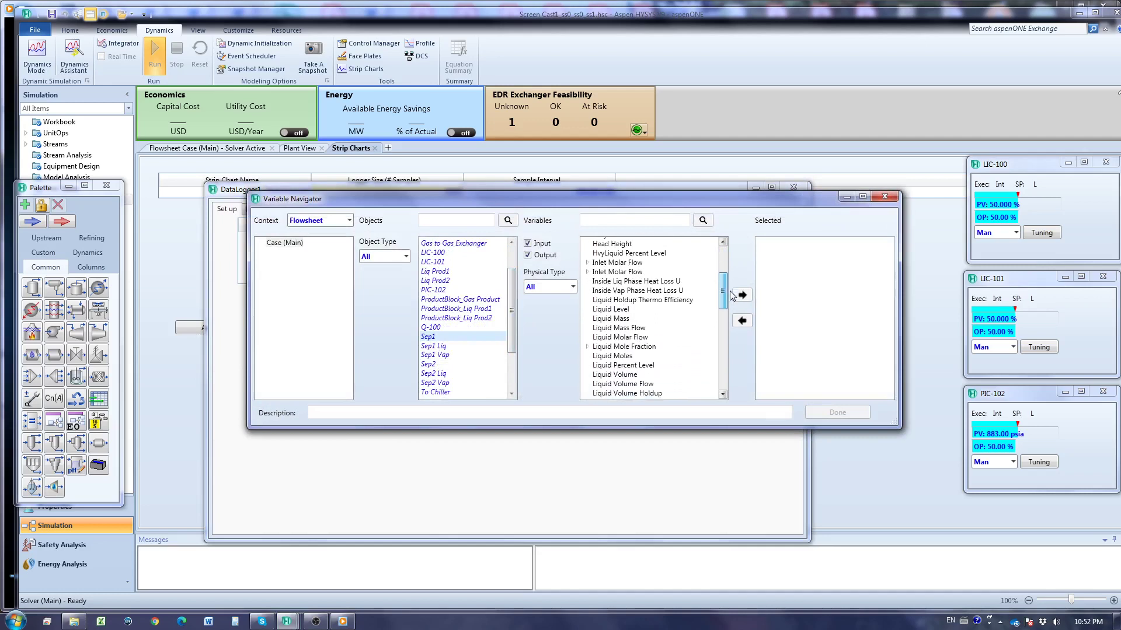
click(617, 365)
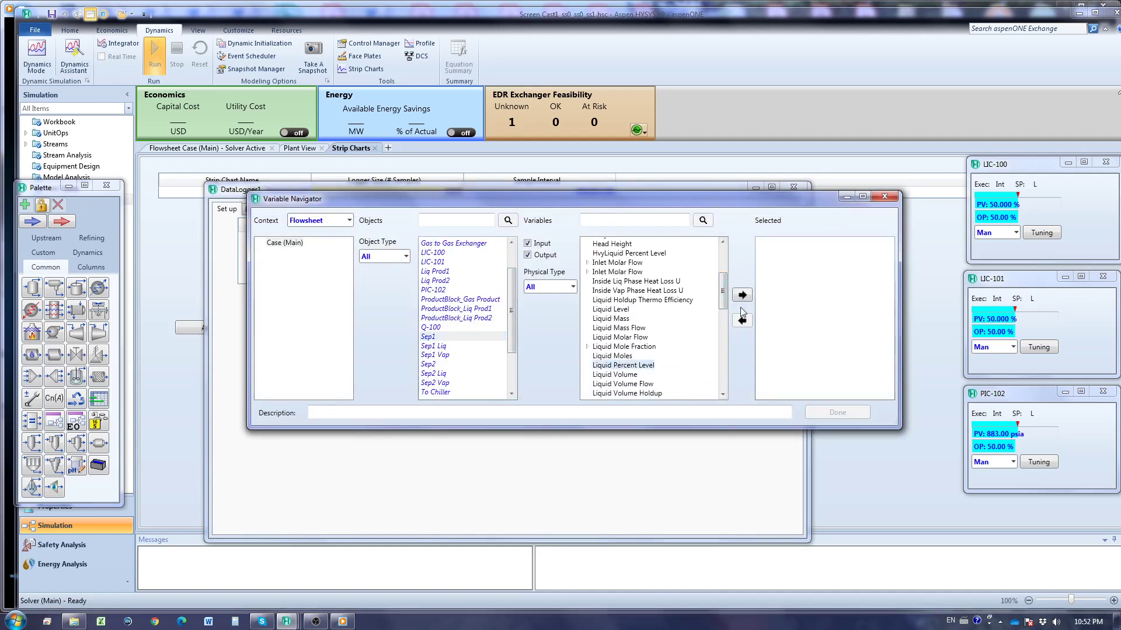
click(742, 298)
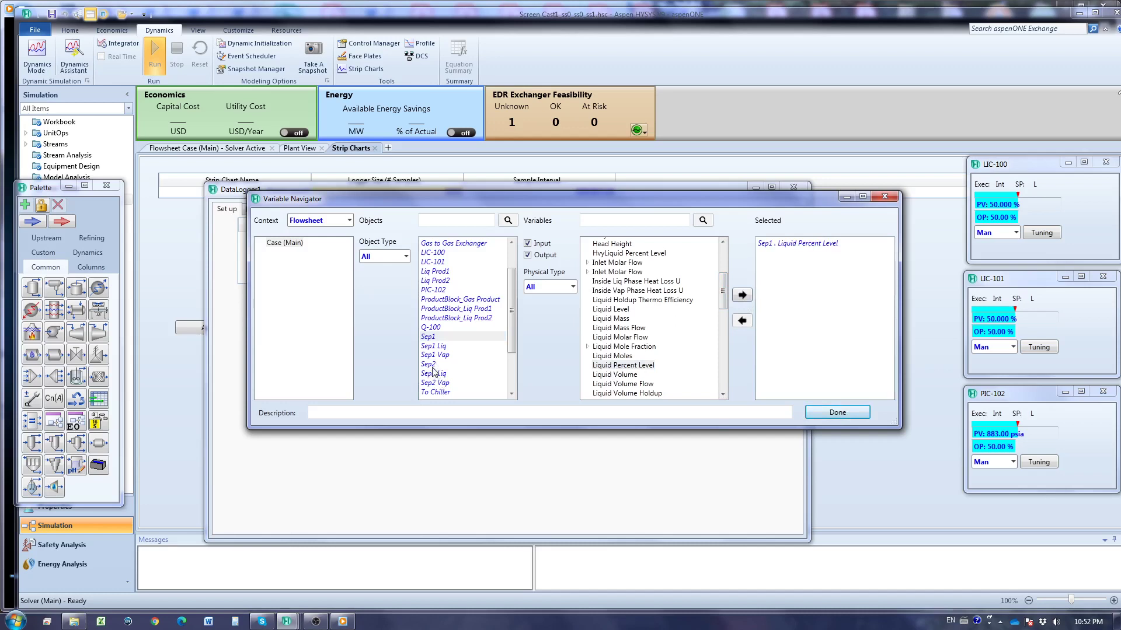
click(431, 365)
click(648, 366)
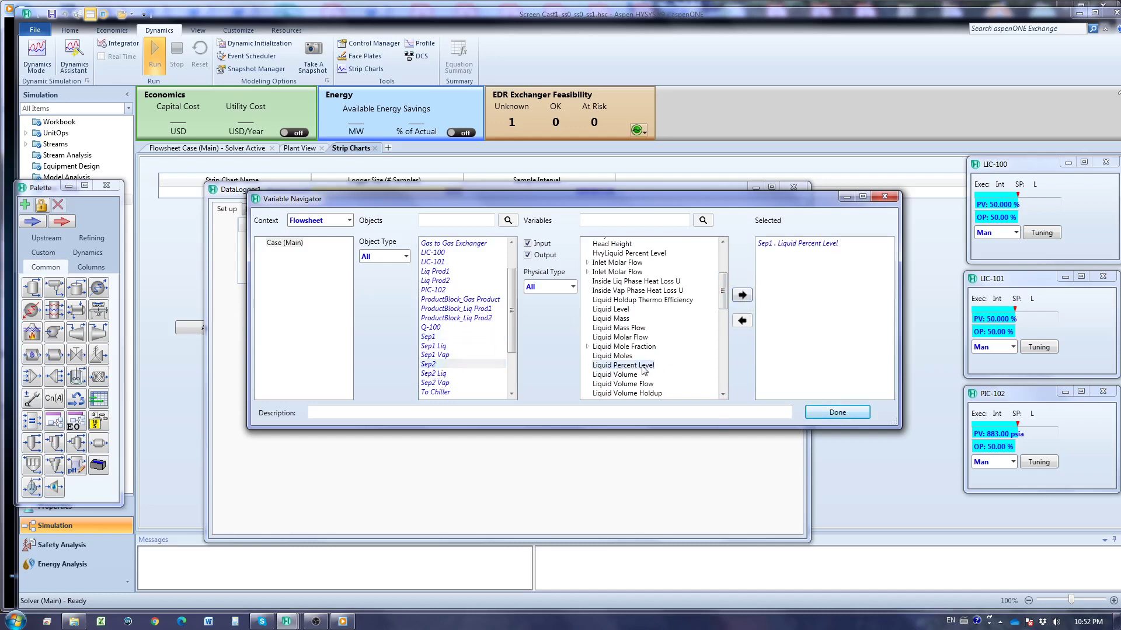
click(742, 299)
Add Sep2 Vessel Pressure to DataLogger1 and finish the variable selection.
click(615, 219)
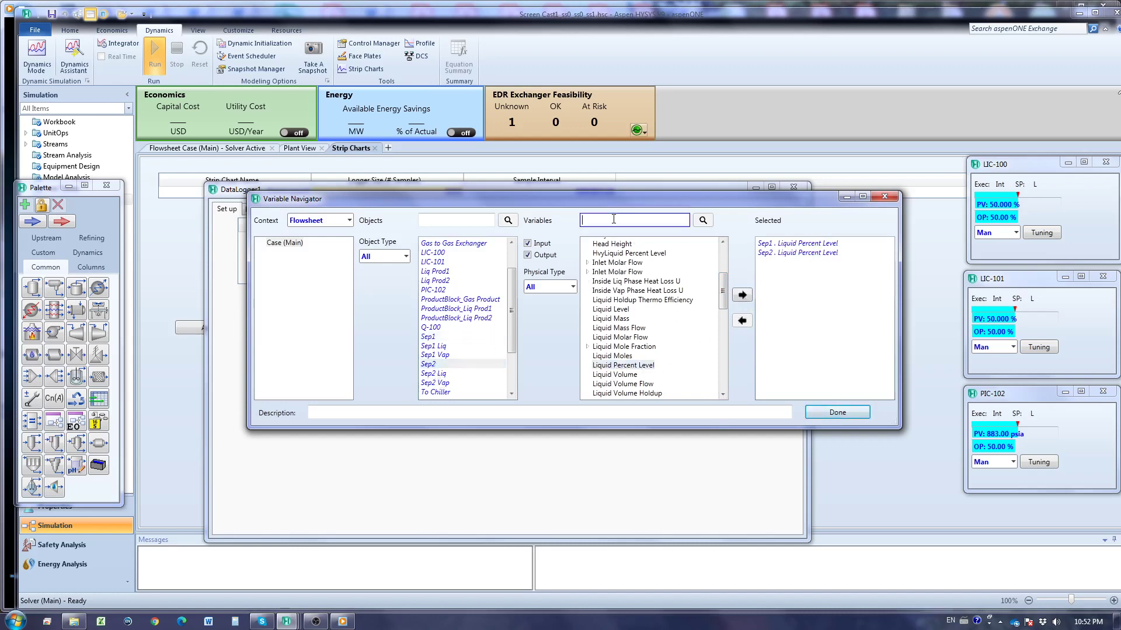
text(pressu)
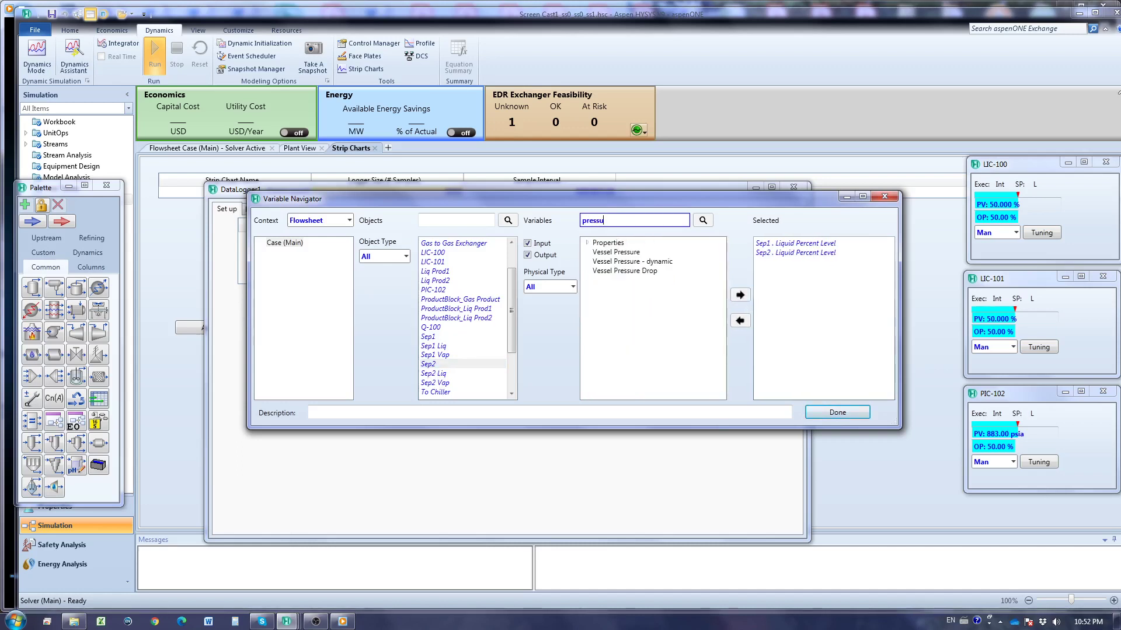
click(628, 252)
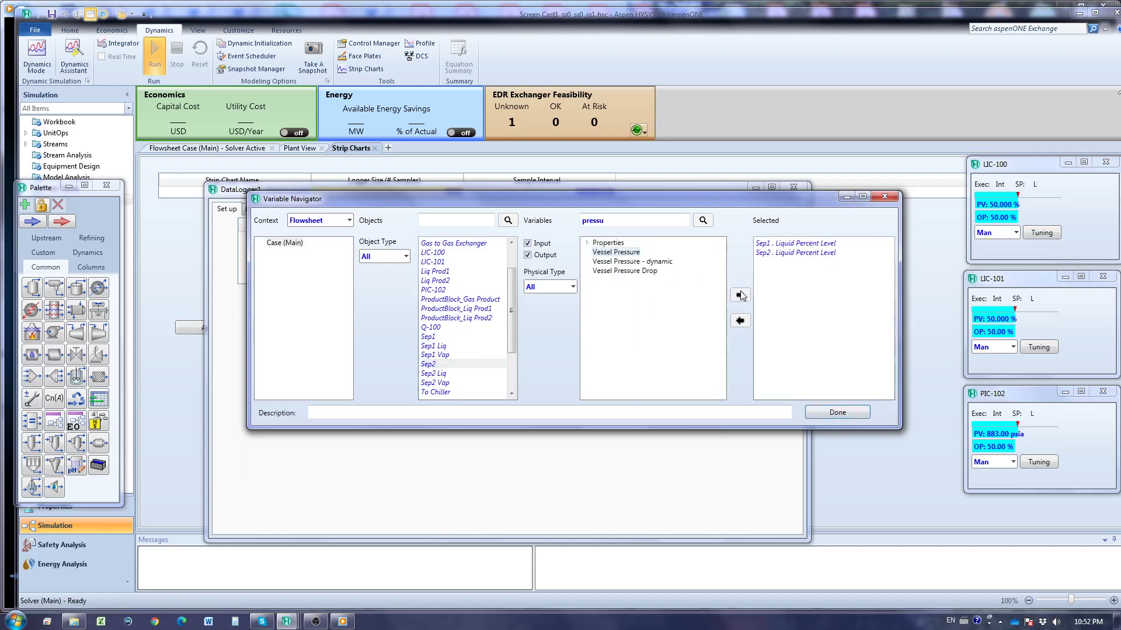
click(739, 295)
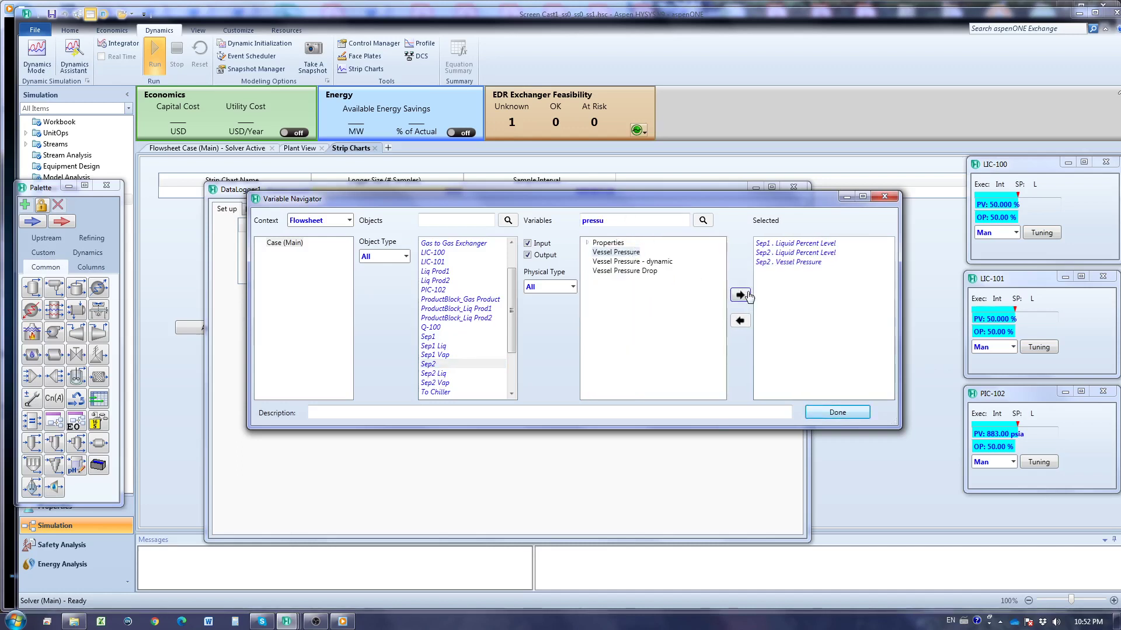
click(837, 413)
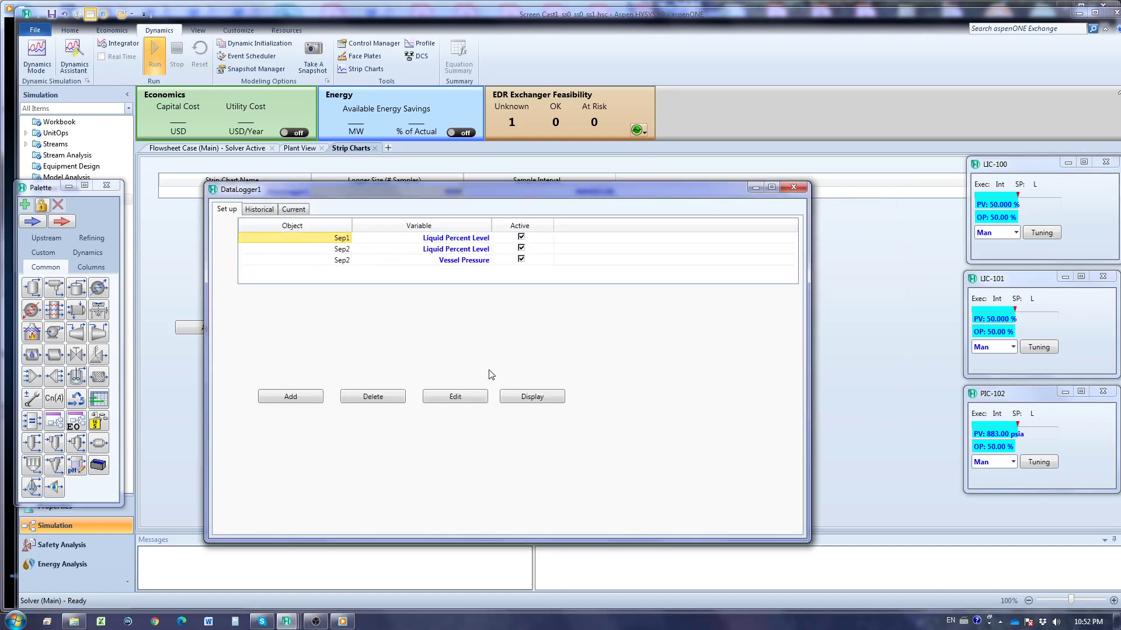
Display the DataLogger1 trend chart and bring up its graph options menu.
click(528, 397)
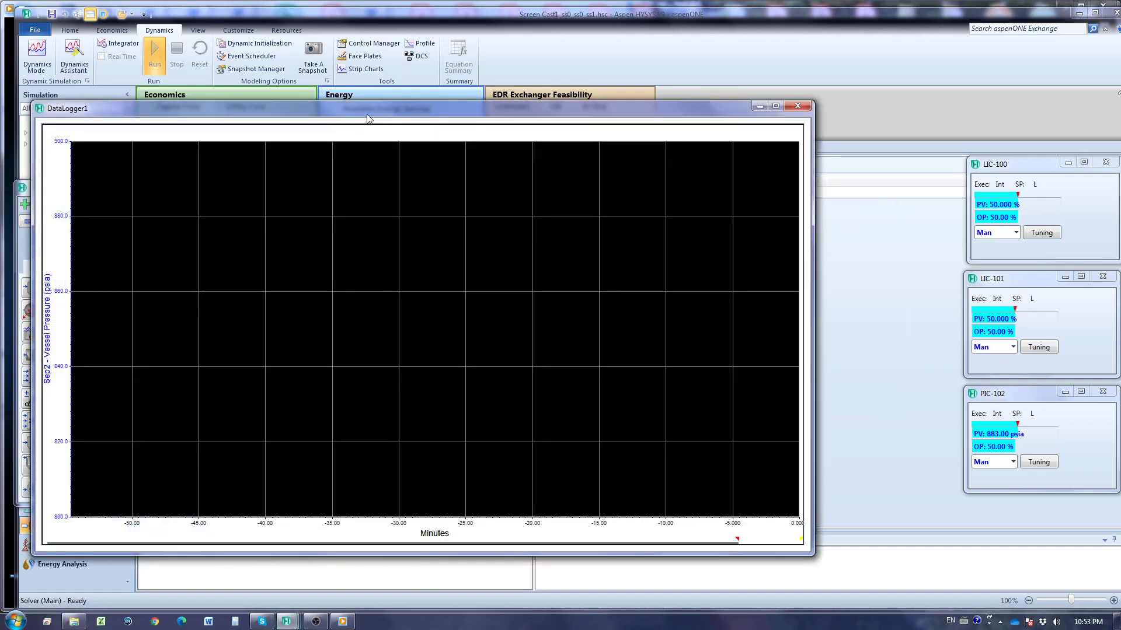
drag(360, 115, 453, 93)
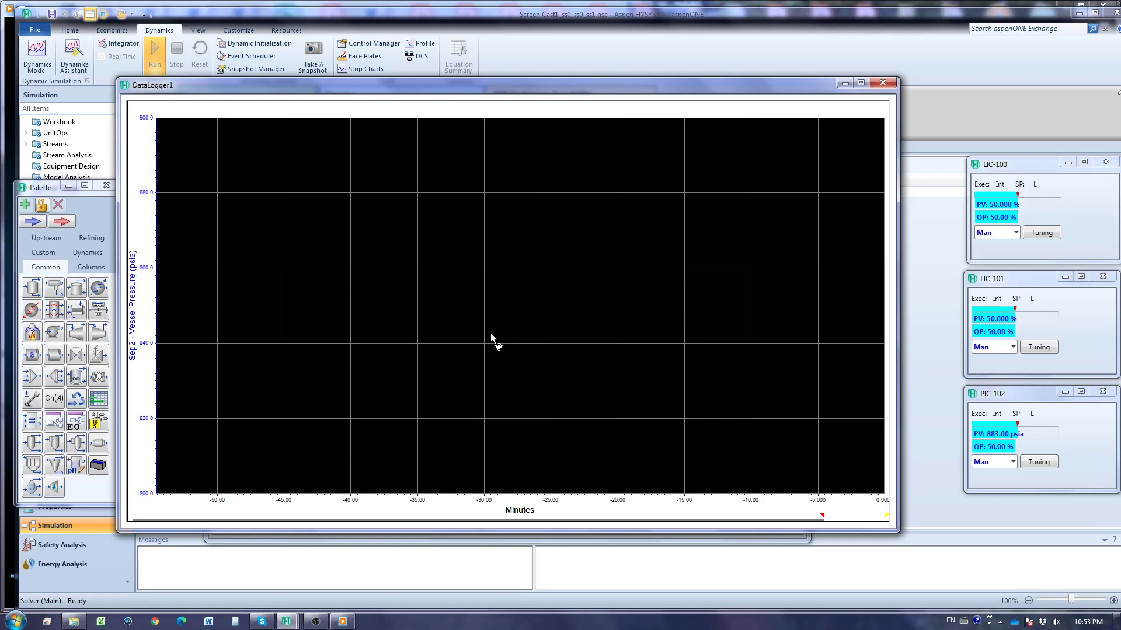
right_click(512, 300)
click(513, 305)
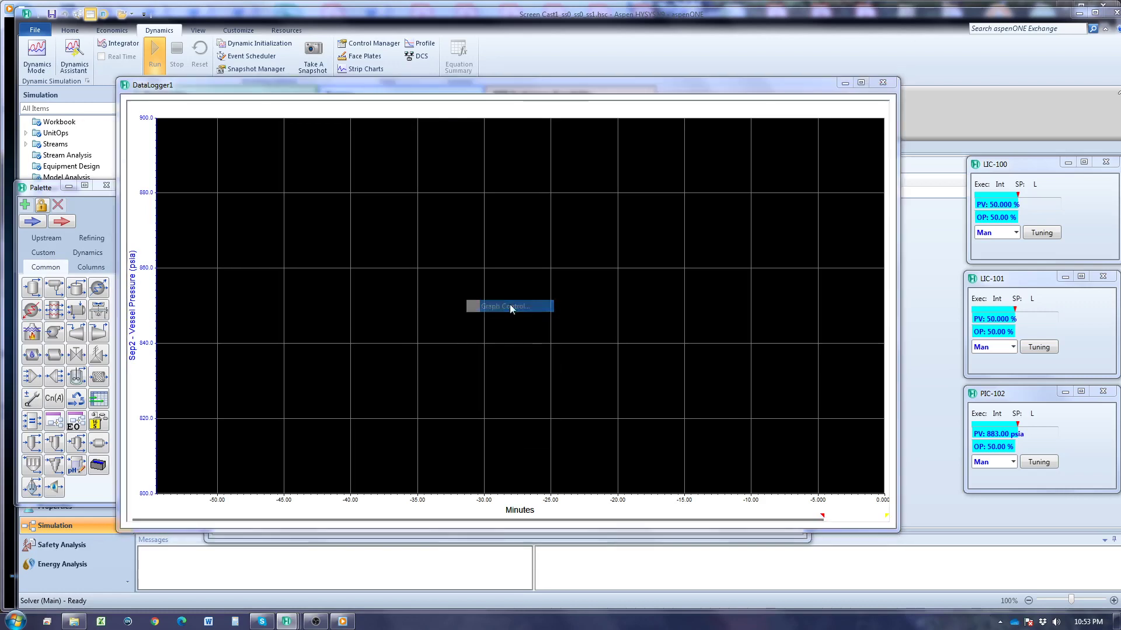
drag(325, 138, 517, 212)
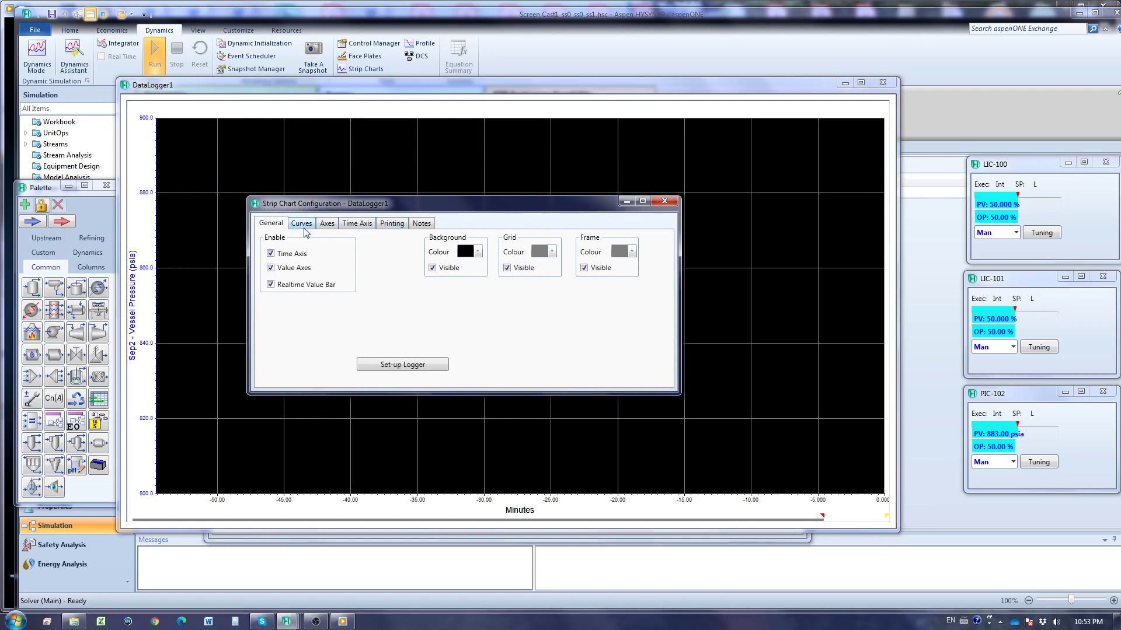
click(303, 225)
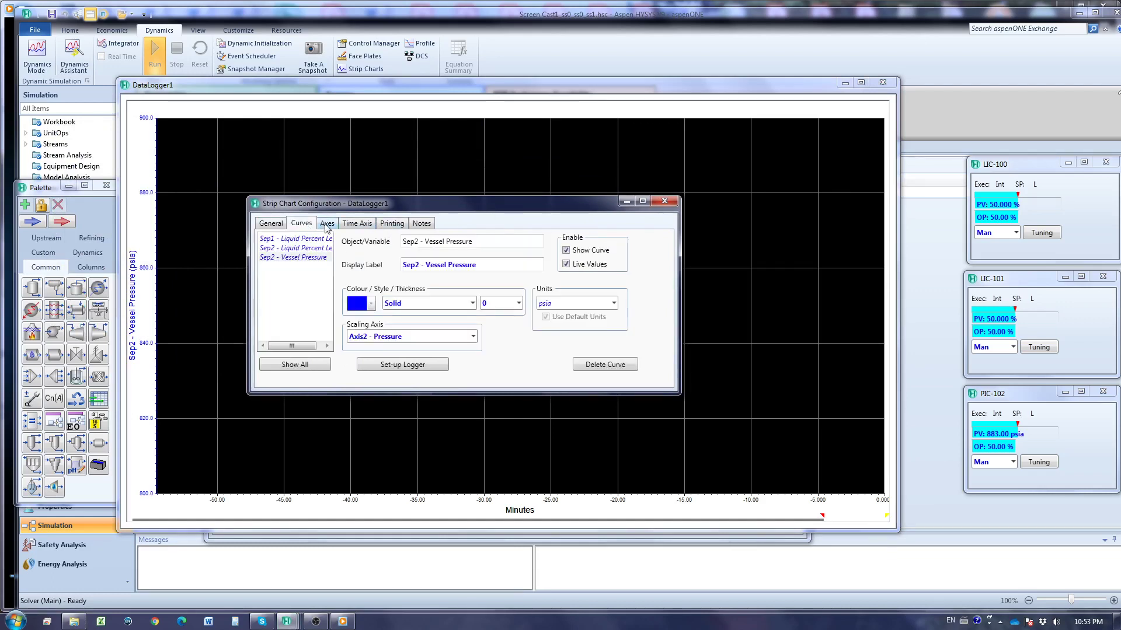
click(326, 225)
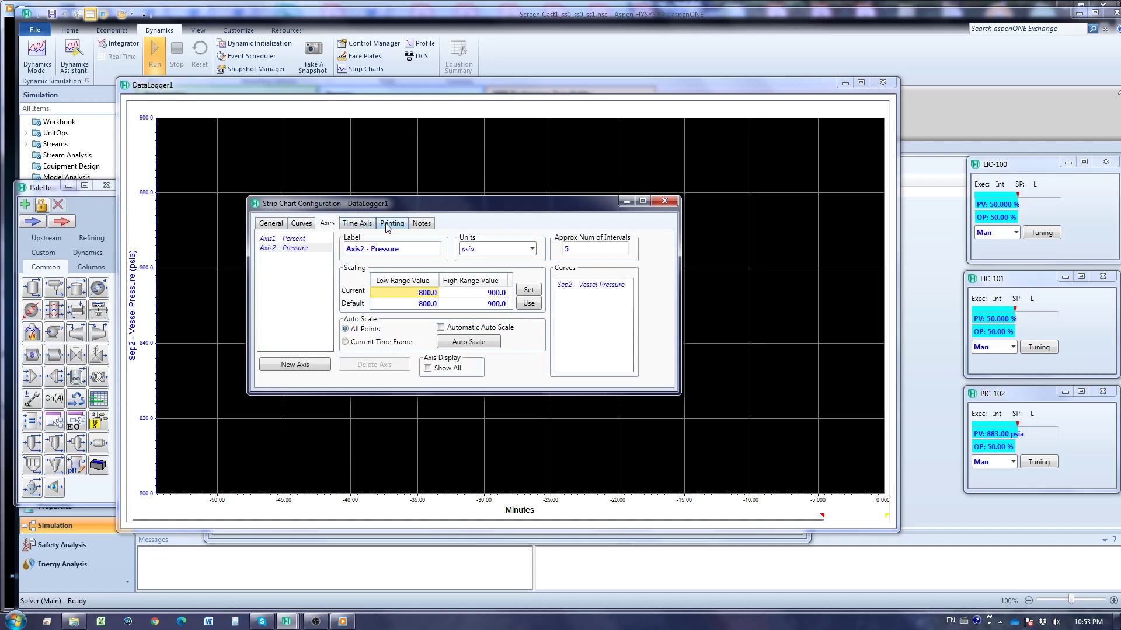
click(363, 227)
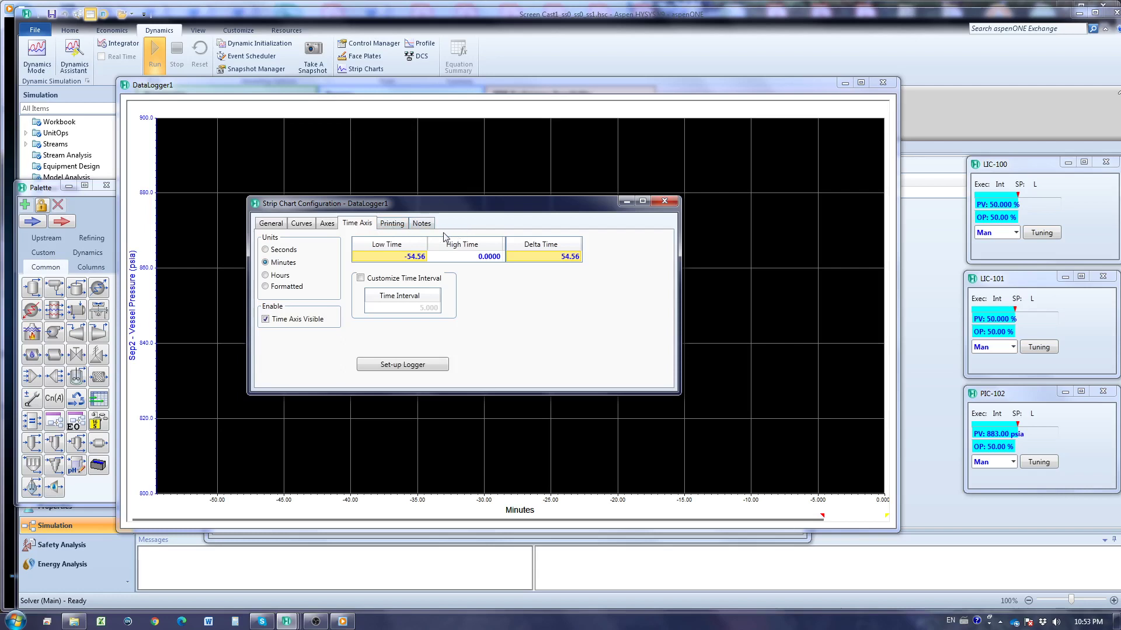
click(388, 224)
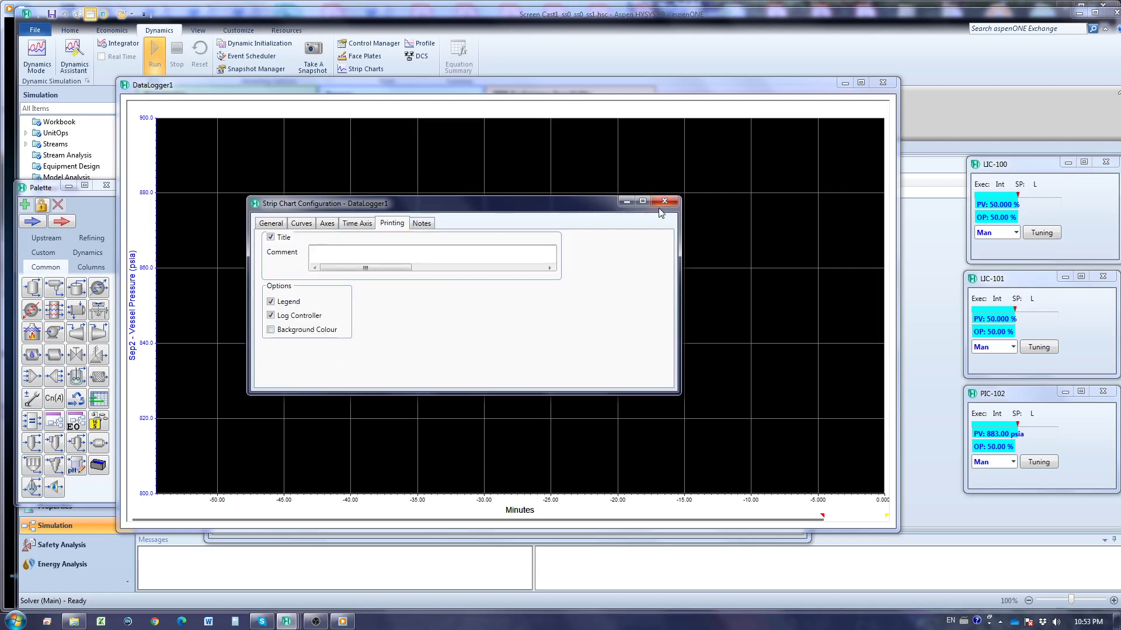
click(664, 202)
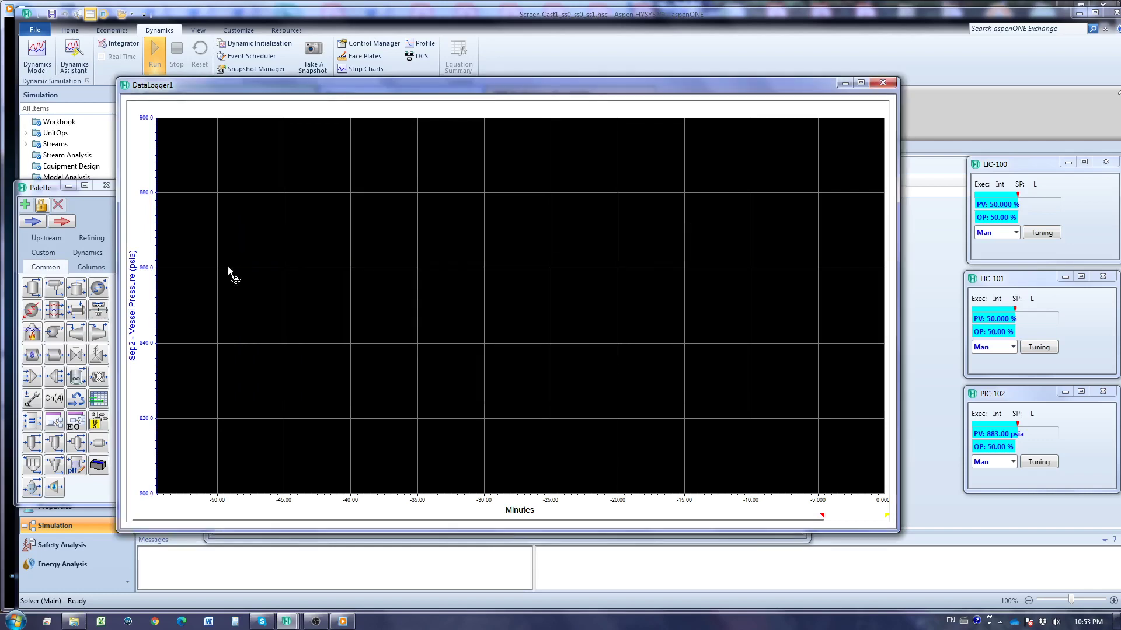
Put controllers LIC-100, LIC-101 and PIC-102 into Auto mode on their faceplates.
drag(495, 88, 533, 122)
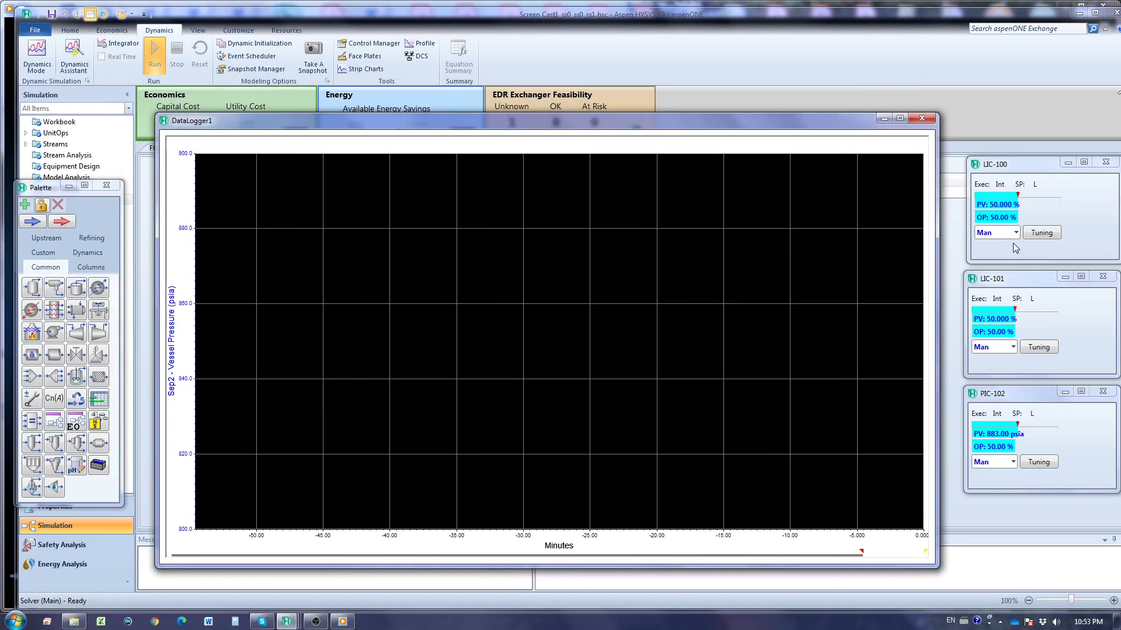
click(1017, 237)
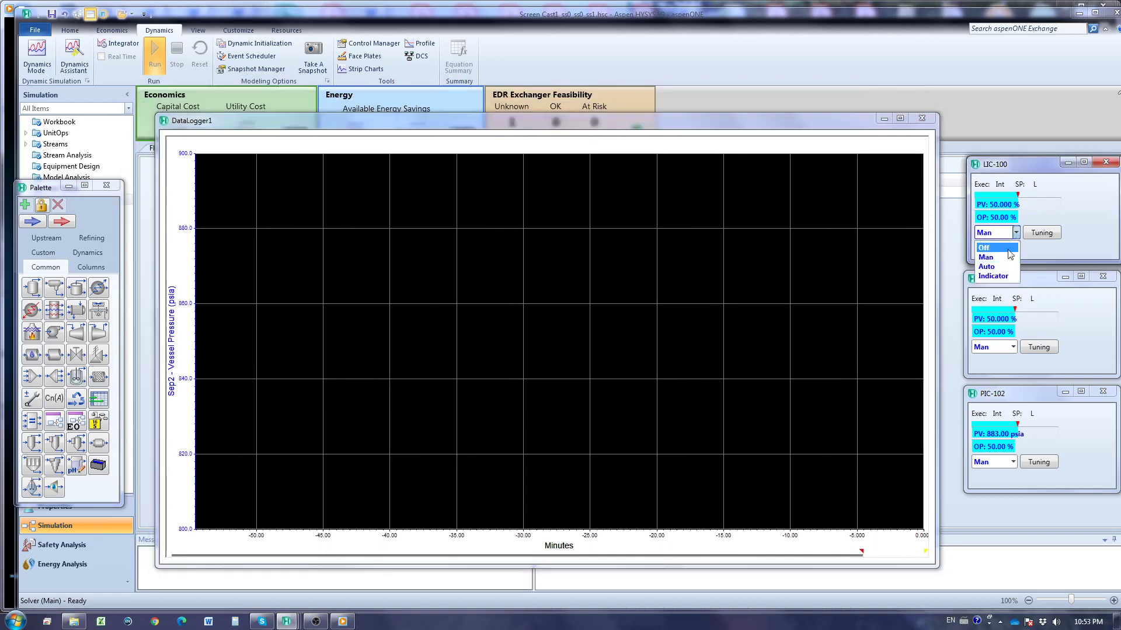
click(999, 252)
click(1011, 347)
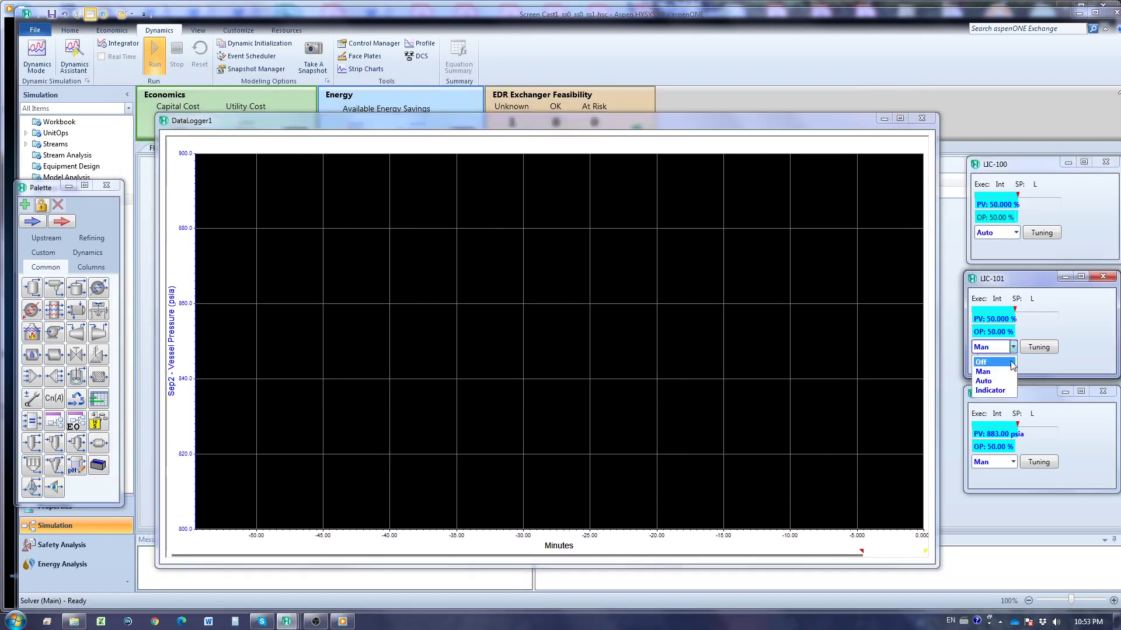
click(994, 361)
click(1014, 462)
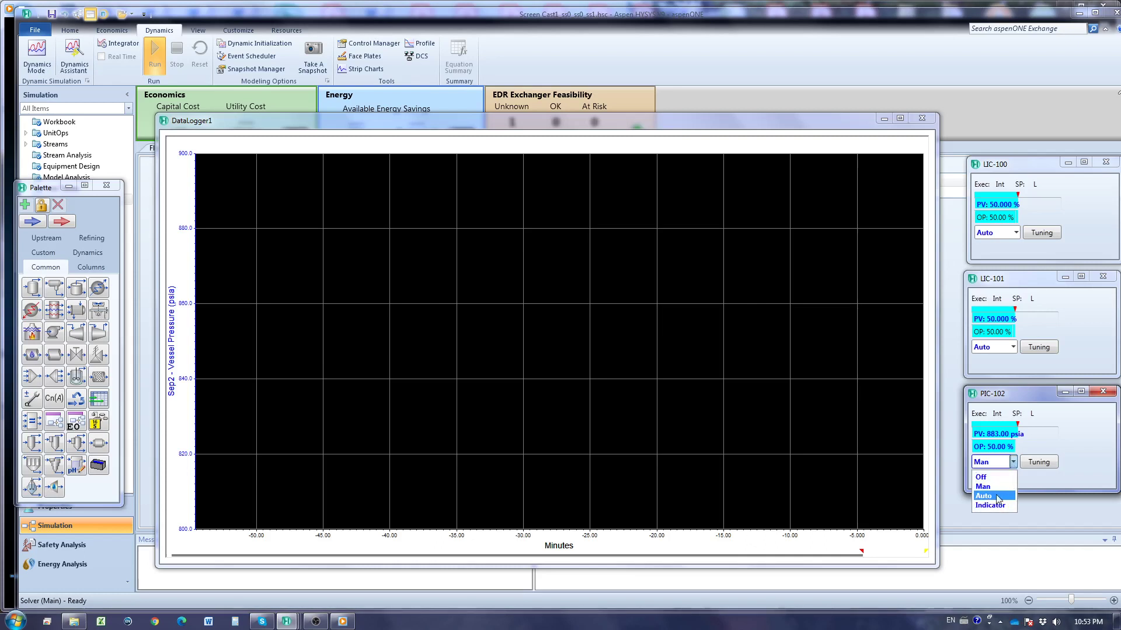
click(994, 477)
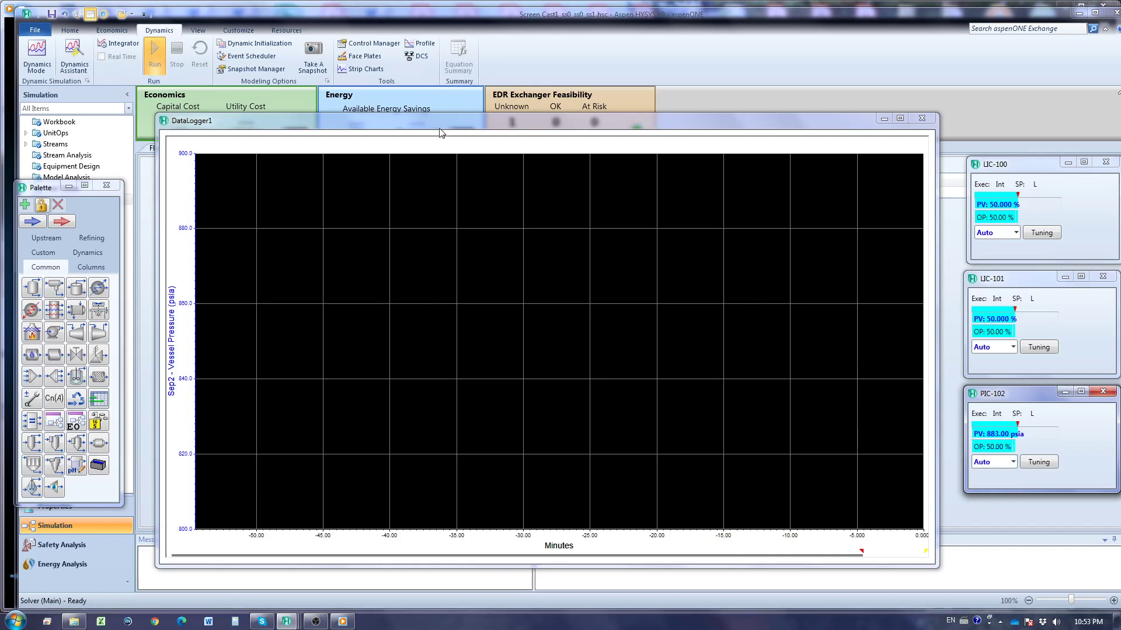
drag(444, 128, 449, 129)
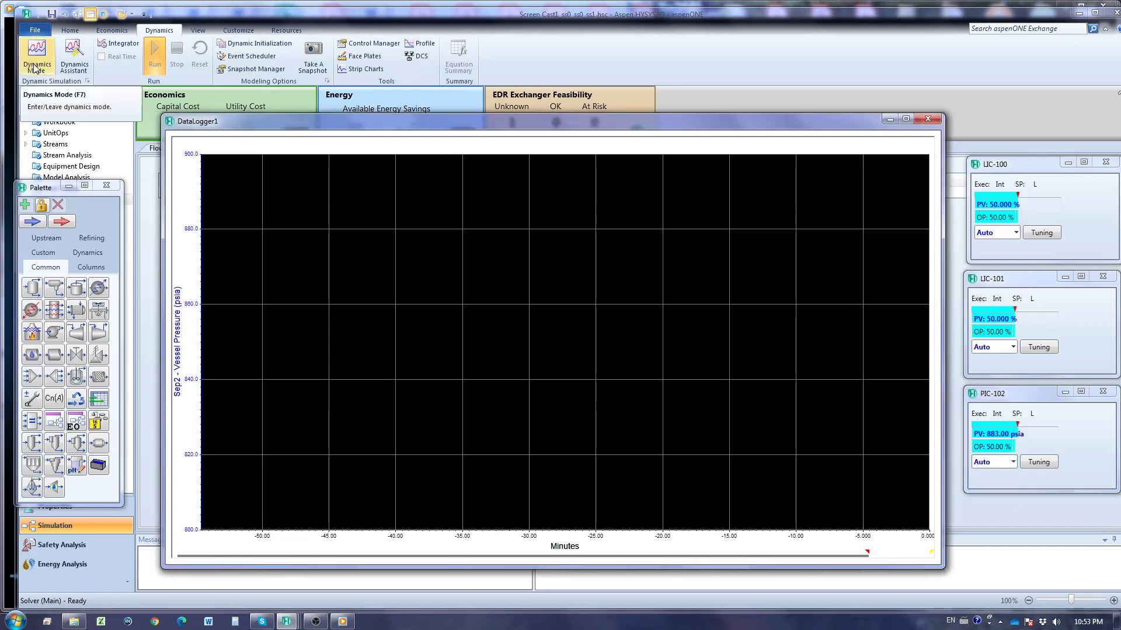
Set the integrator end time to 1000 minutes in the Integrator General settings.
click(118, 45)
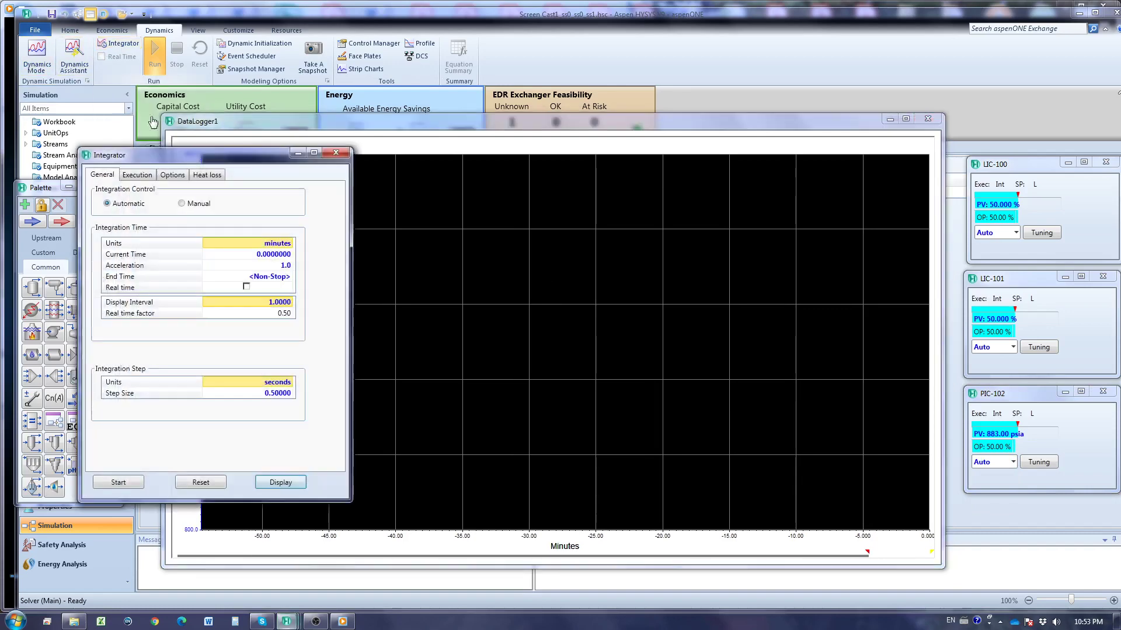
drag(168, 167, 102, 202)
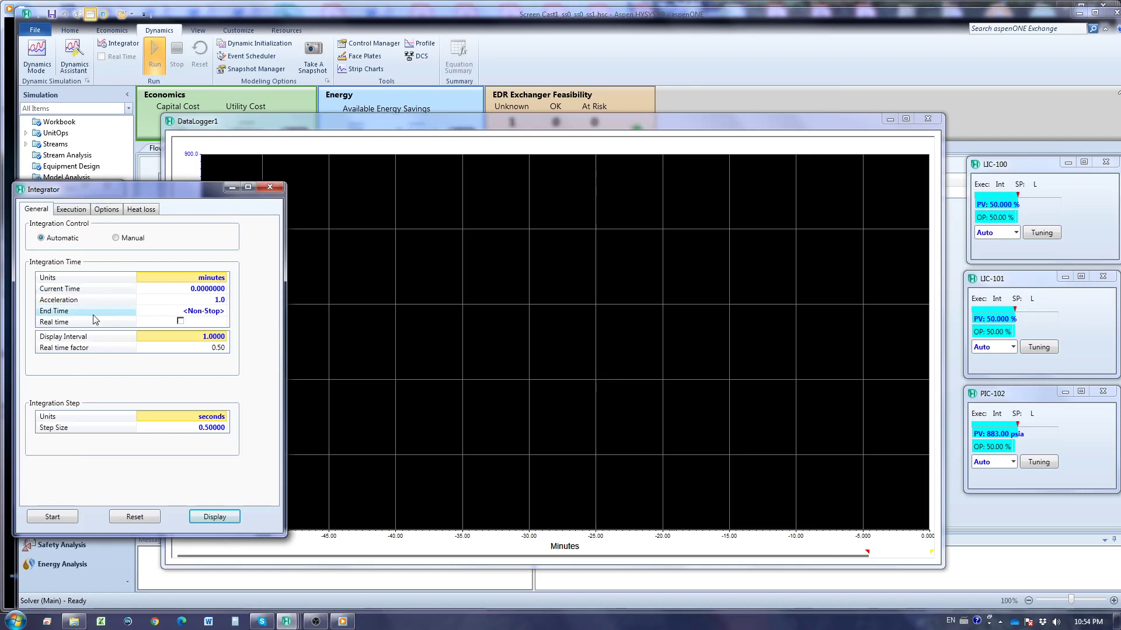
click(194, 316)
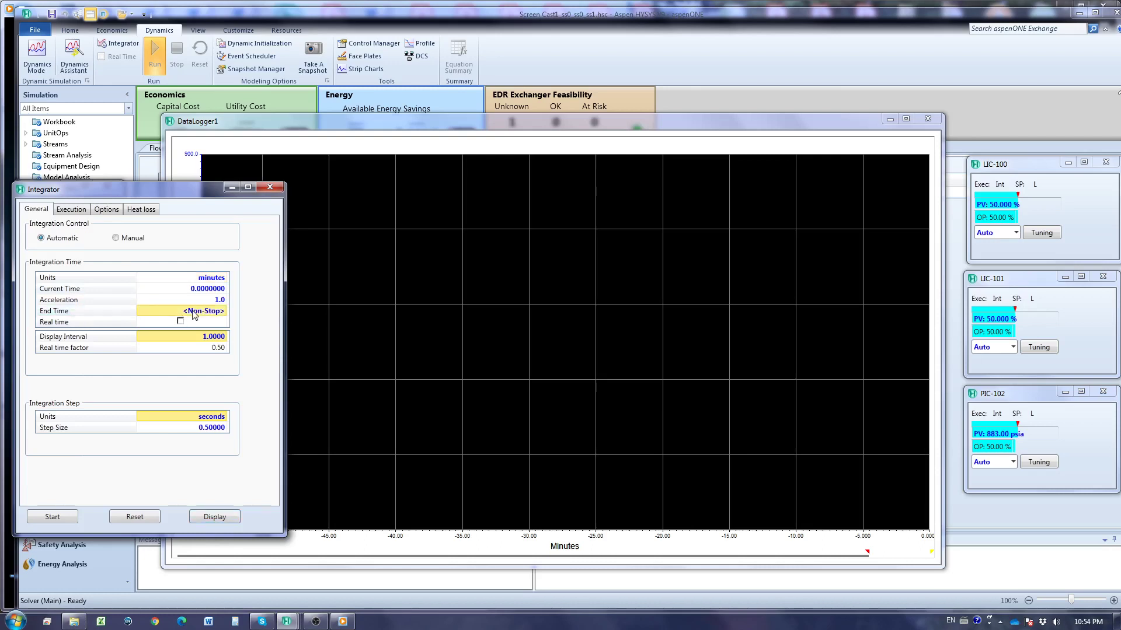
text(1000)
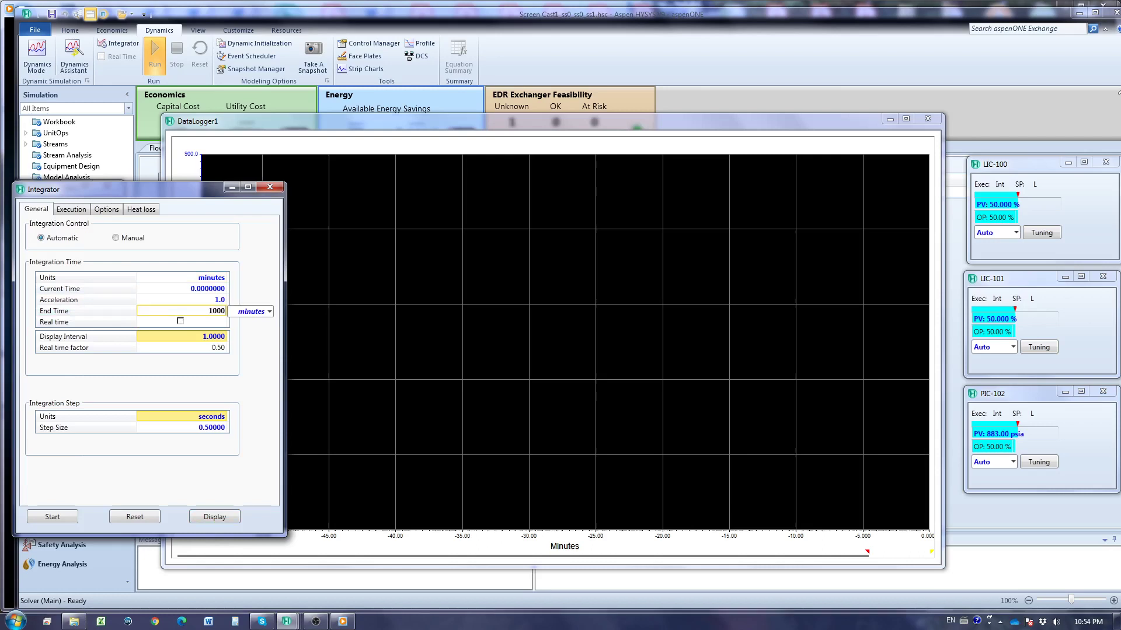
key(Return)
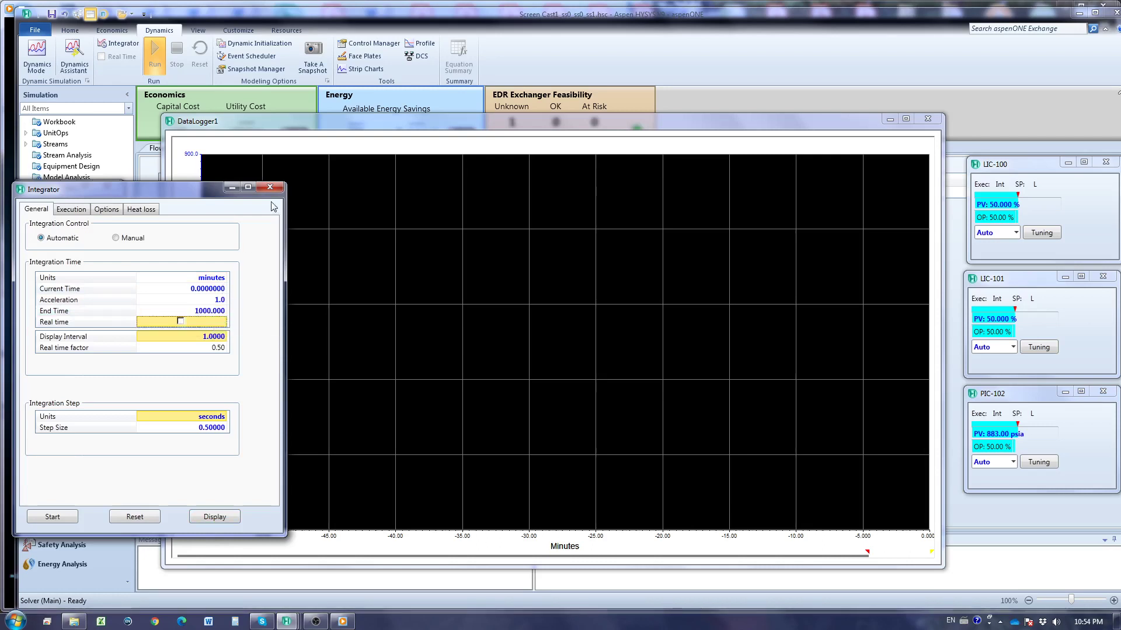
Start the dynamic integration run, confirming the switch to dynamics mode.
click(53, 517)
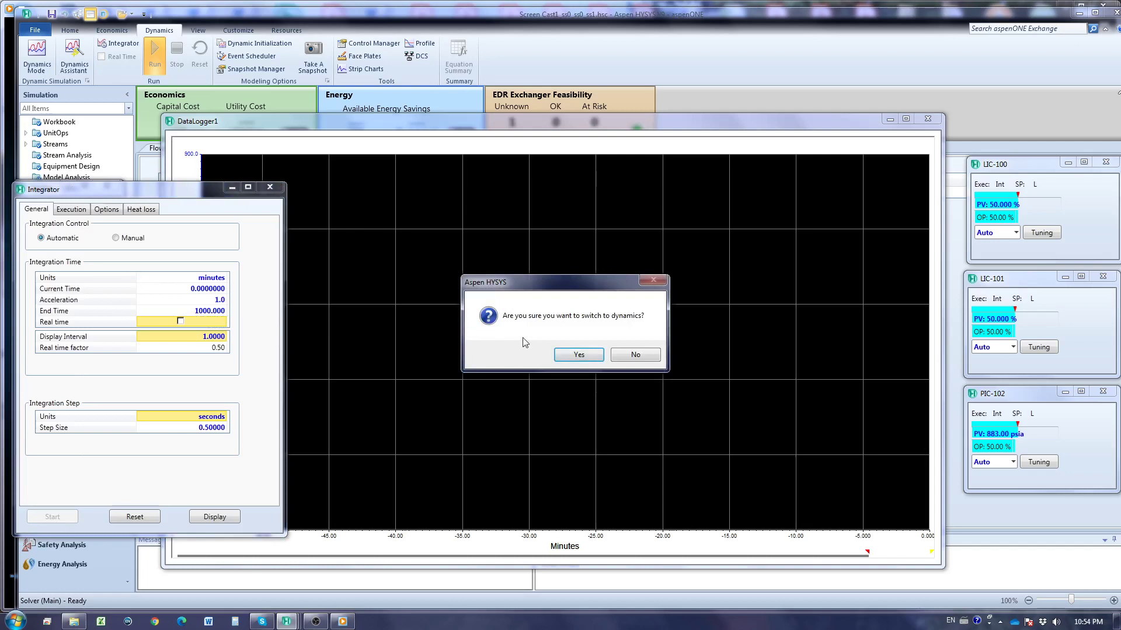
click(579, 354)
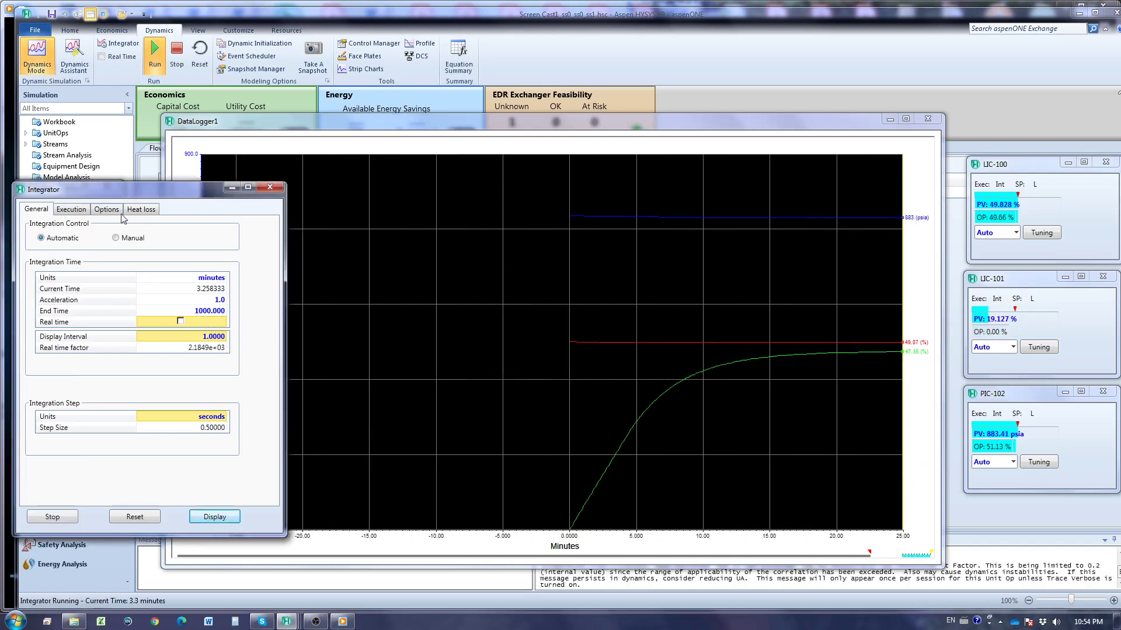
Move and shrink the Integrator window while the run proceeds to 1000 minutes.
drag(122, 189, 24, 198)
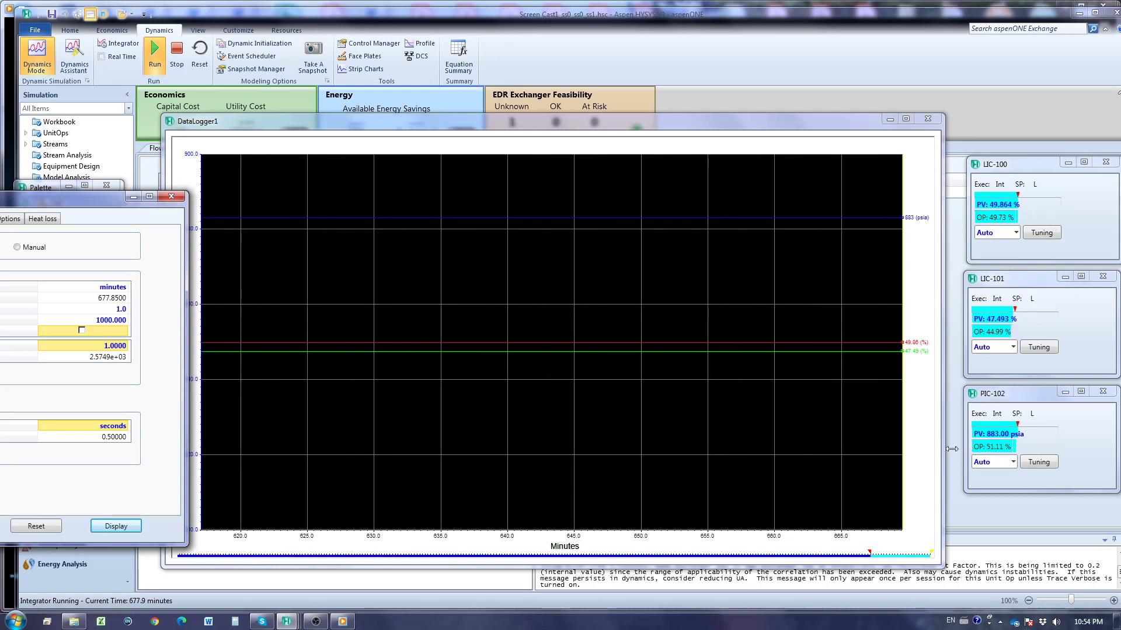
mouse_move(61, 201)
mouse_down()
mouse_move(232, 210)
mouse_move(95, 215)
mouse_move(148, 214)
mouse_up()
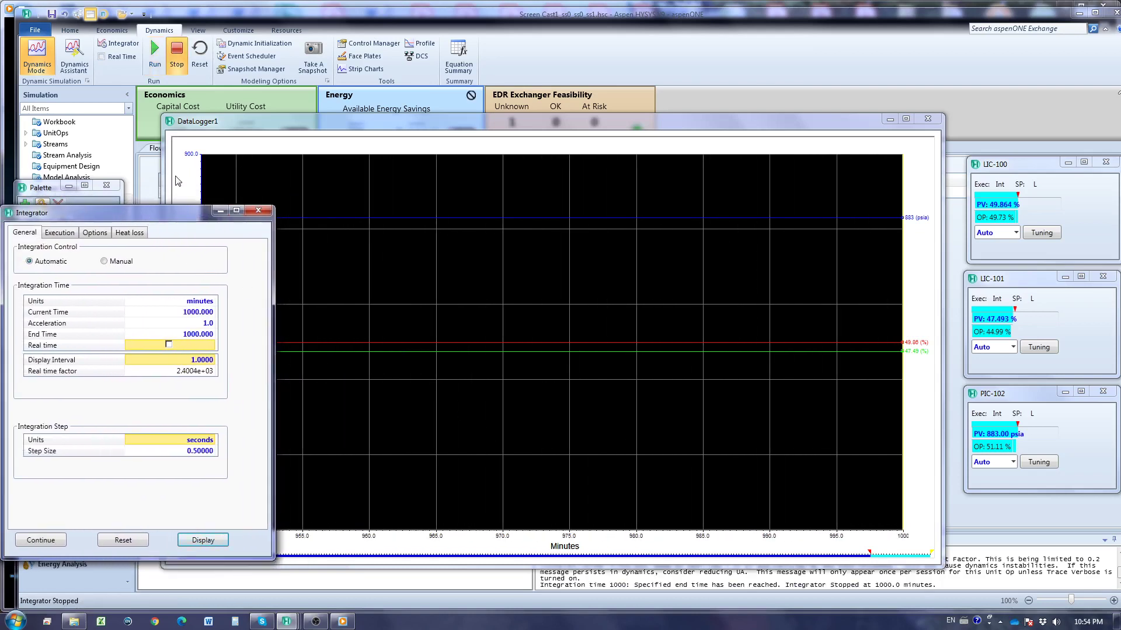
mouse_move(153, 218)
mouse_down()
mouse_move(147, 260)
mouse_move(182, 269)
mouse_move(180, 225)
mouse_up()
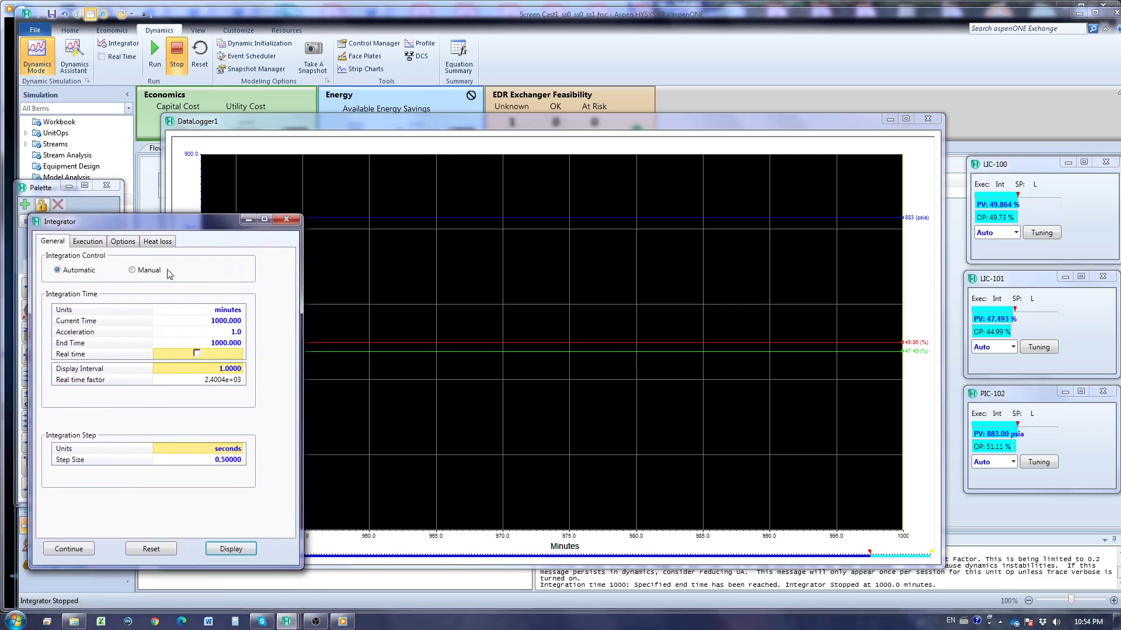
mouse_move(156, 223)
mouse_down()
mouse_move(115, 229)
mouse_move(152, 239)
mouse_up()
drag(284, 584, 176, 570)
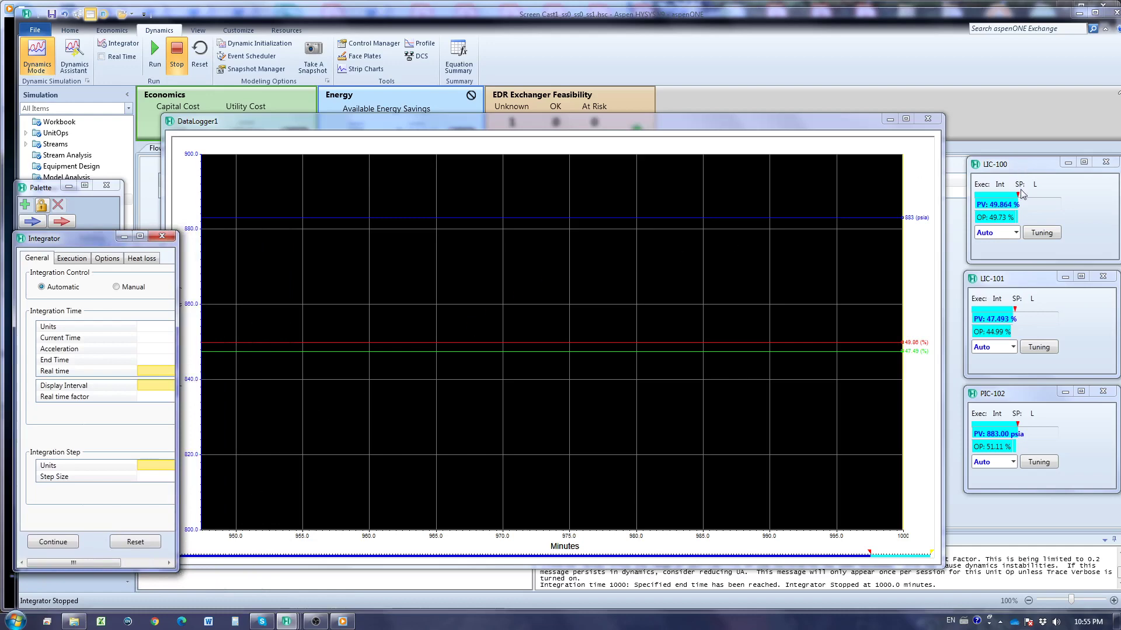
Change the LIC-100 level setpoint from 50% to 60% in its tuning parameters.
click(1041, 233)
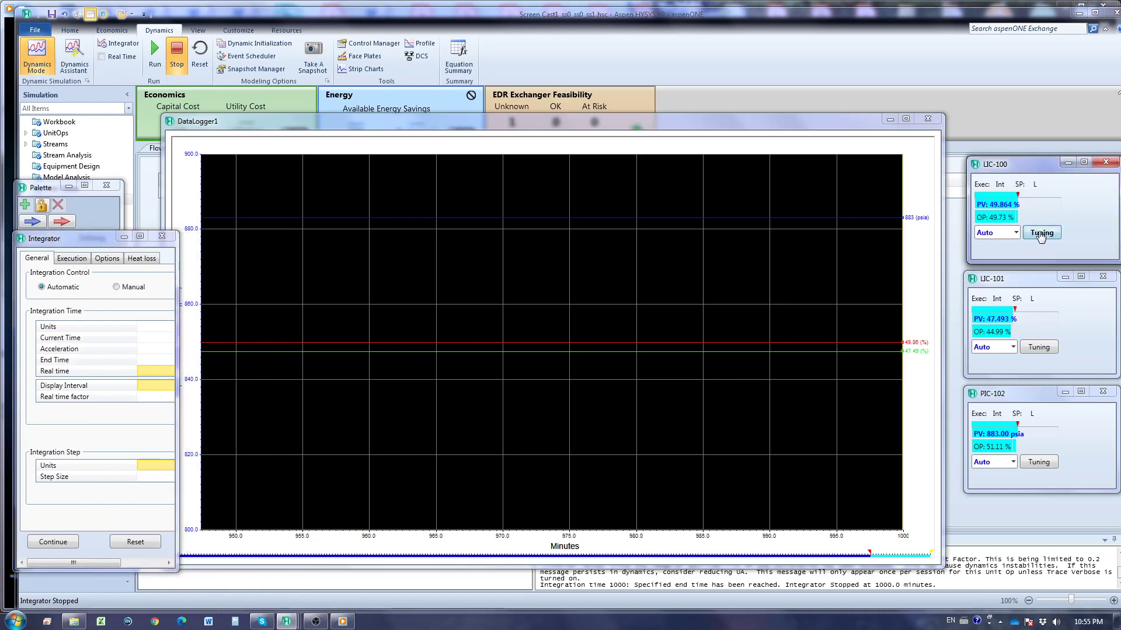
drag(309, 181, 318, 180)
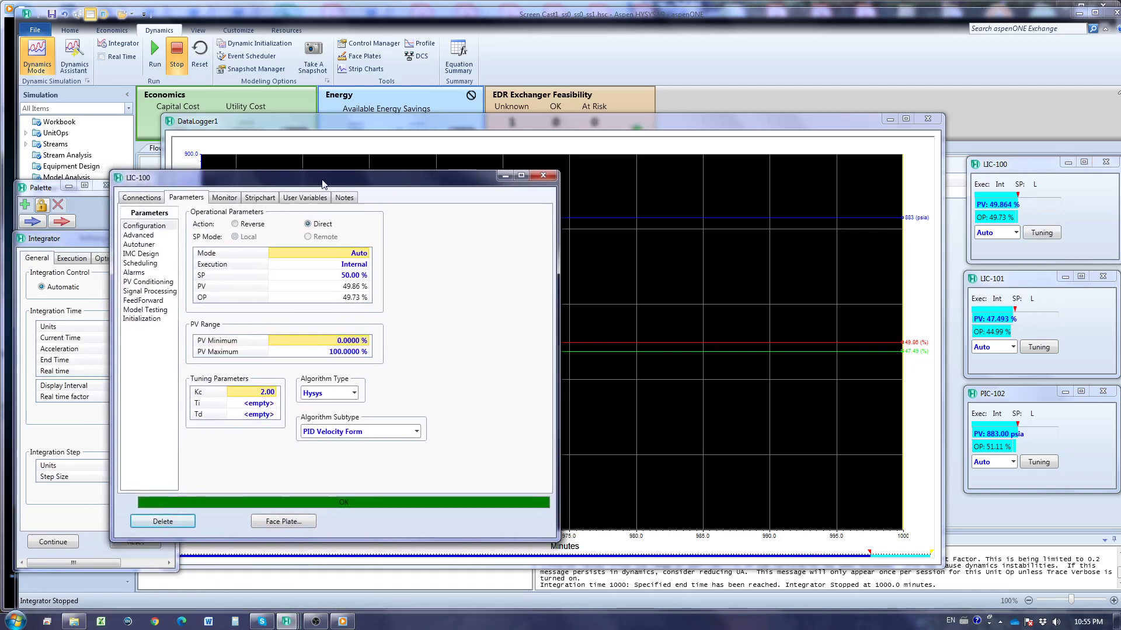
click(343, 277)
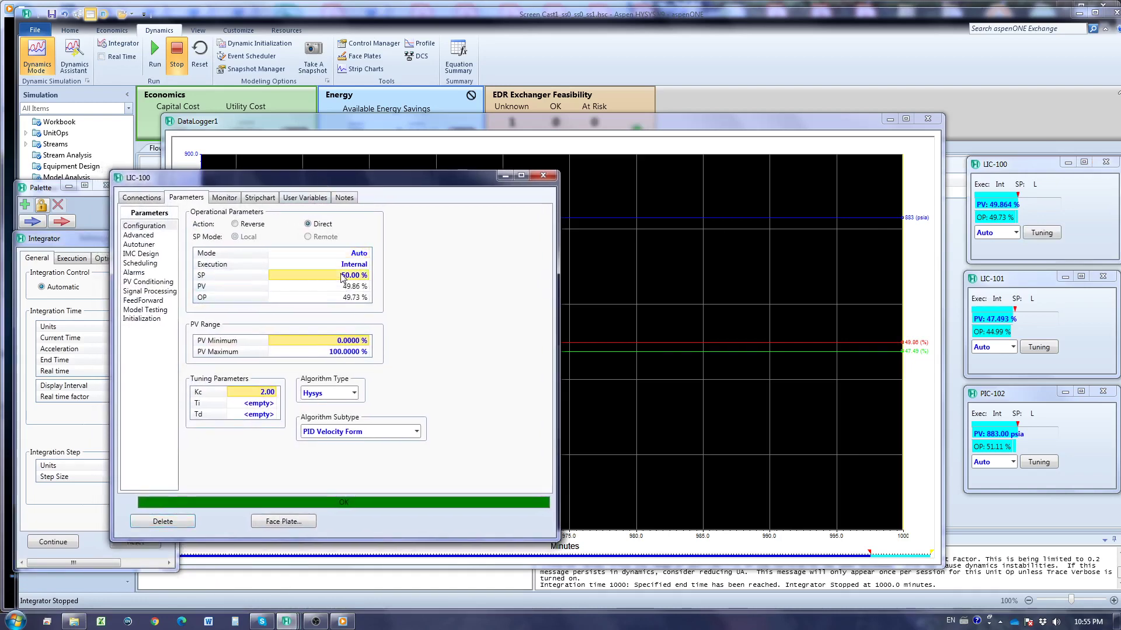
text(60)
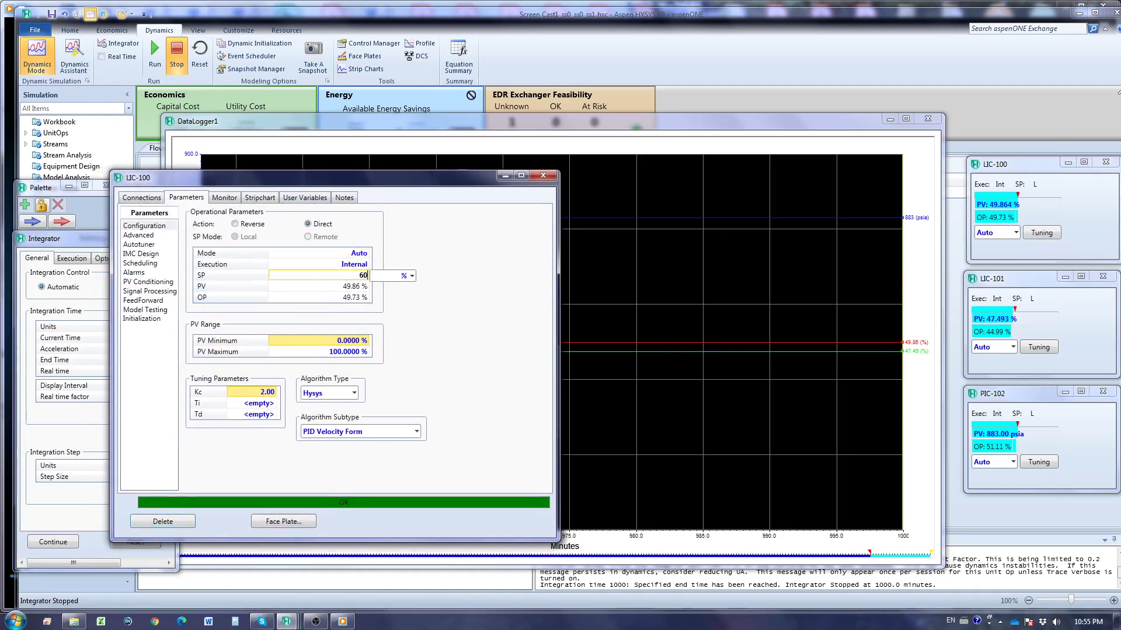
key(Return)
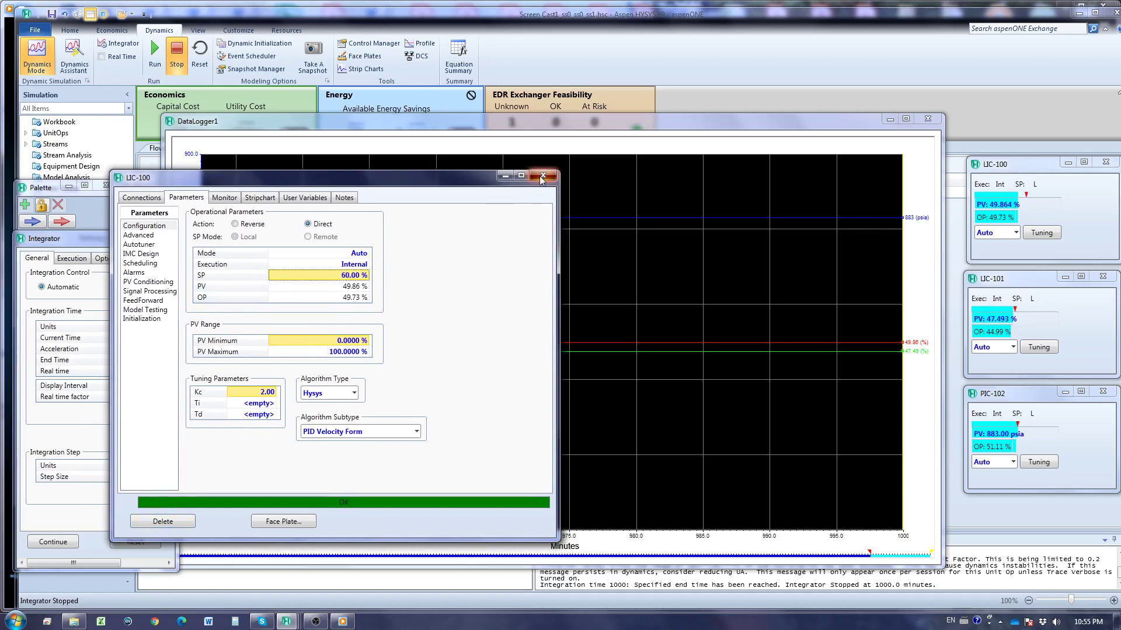
click(542, 179)
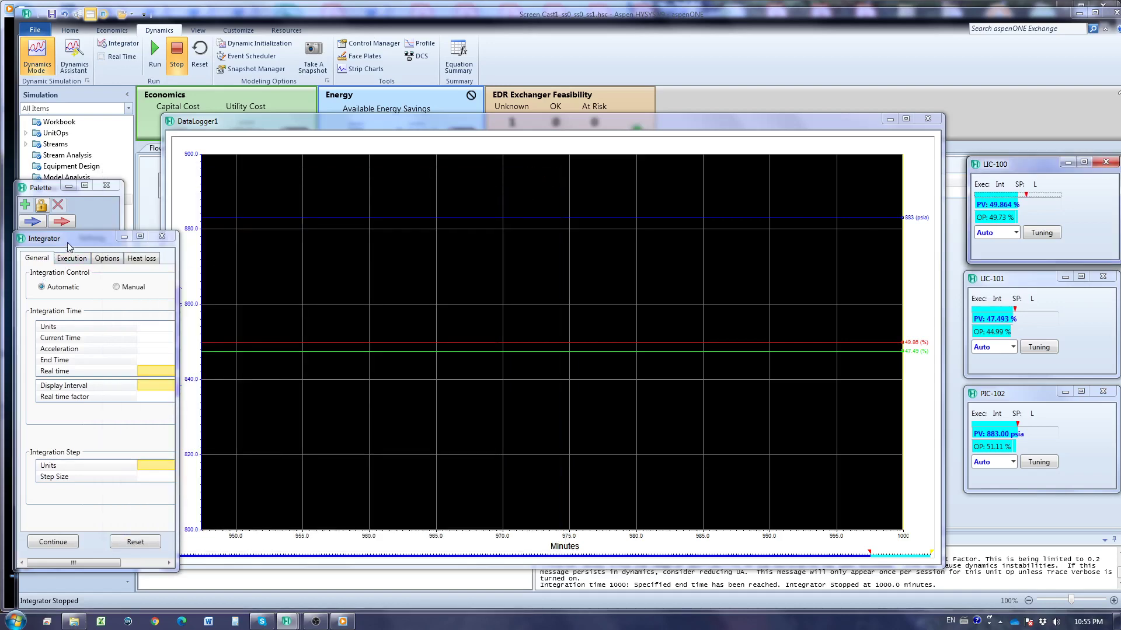
Extend the integrator end time to 2000 minutes and close the Integrator window.
drag(67, 243, 121, 209)
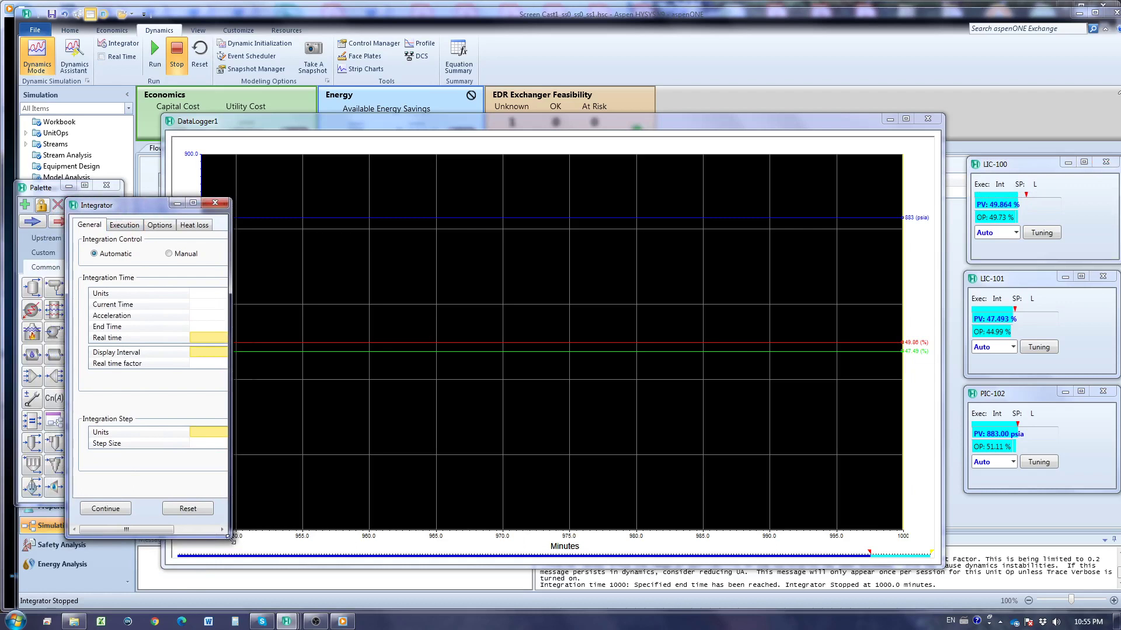
drag(232, 536, 327, 559)
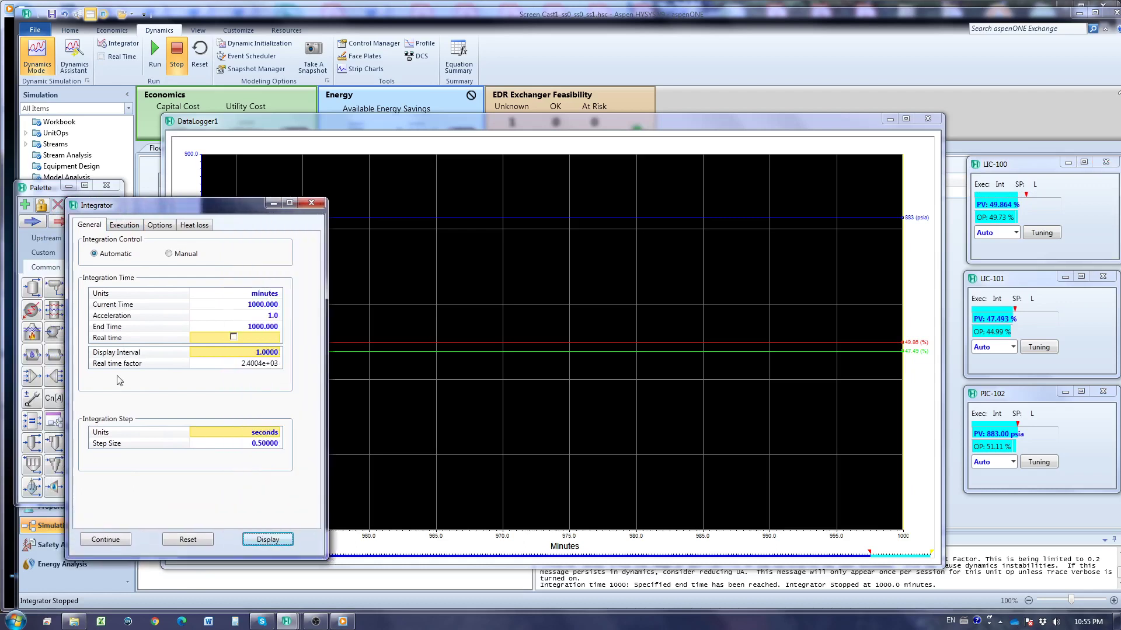
click(271, 326)
text(2)
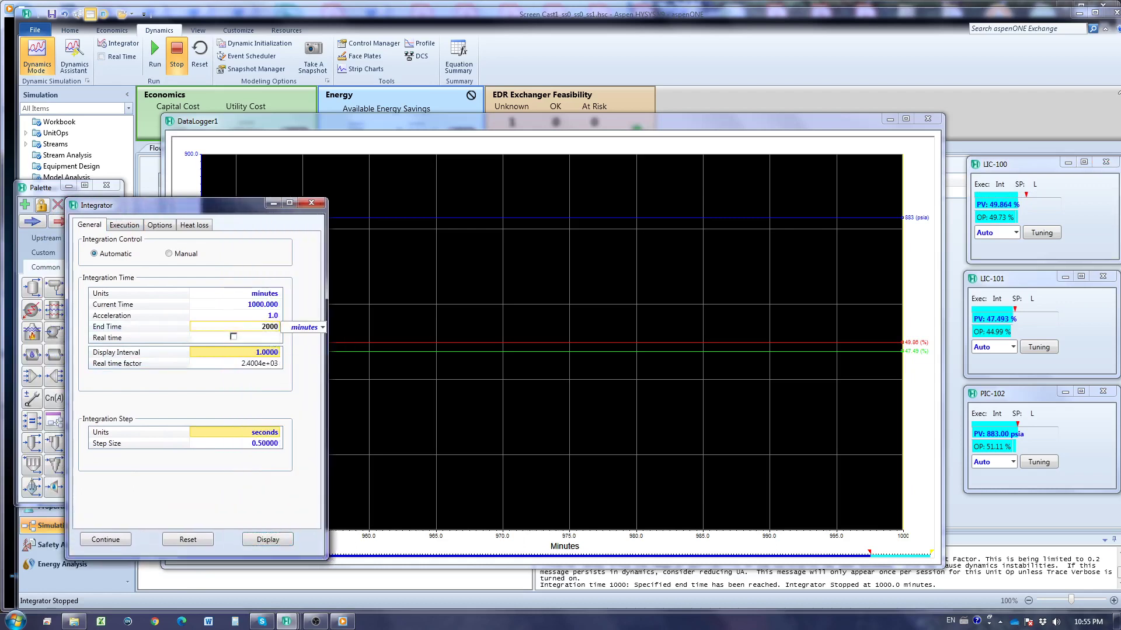
key(Return)
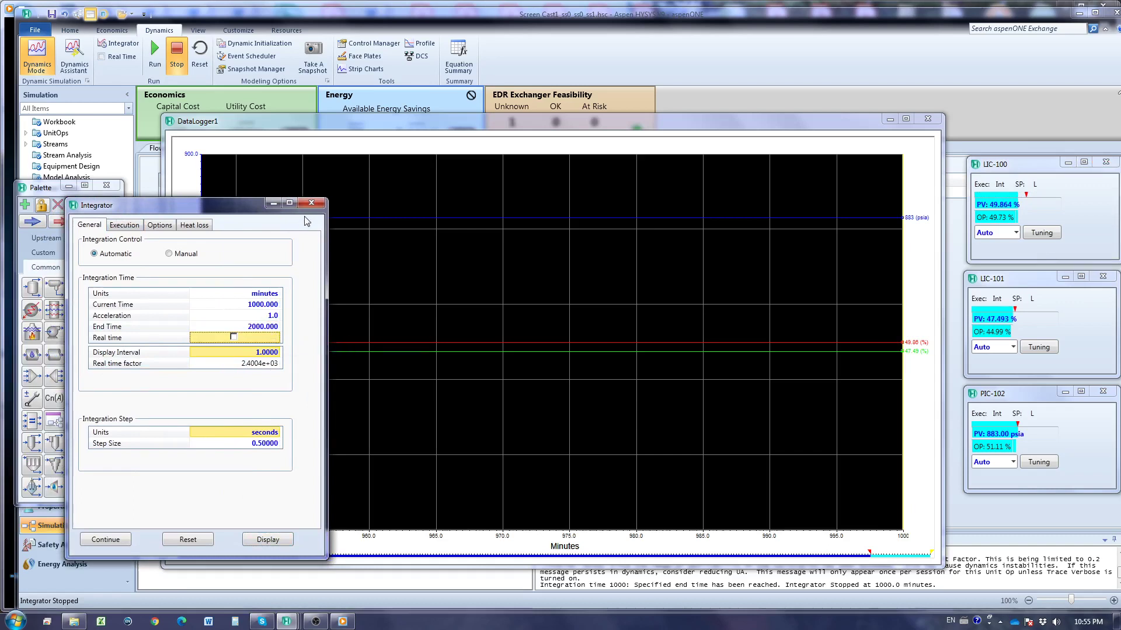
click(311, 203)
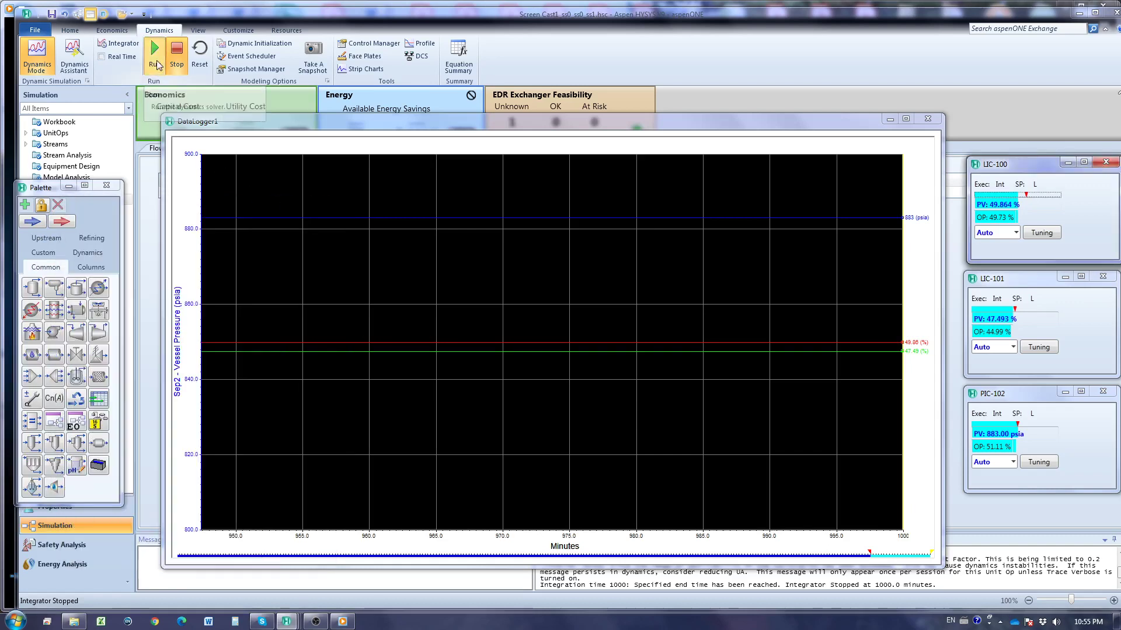
Resume the dynamic run and stop it at 1187.8 minutes once Sep1 level nears 59.86%.
click(155, 61)
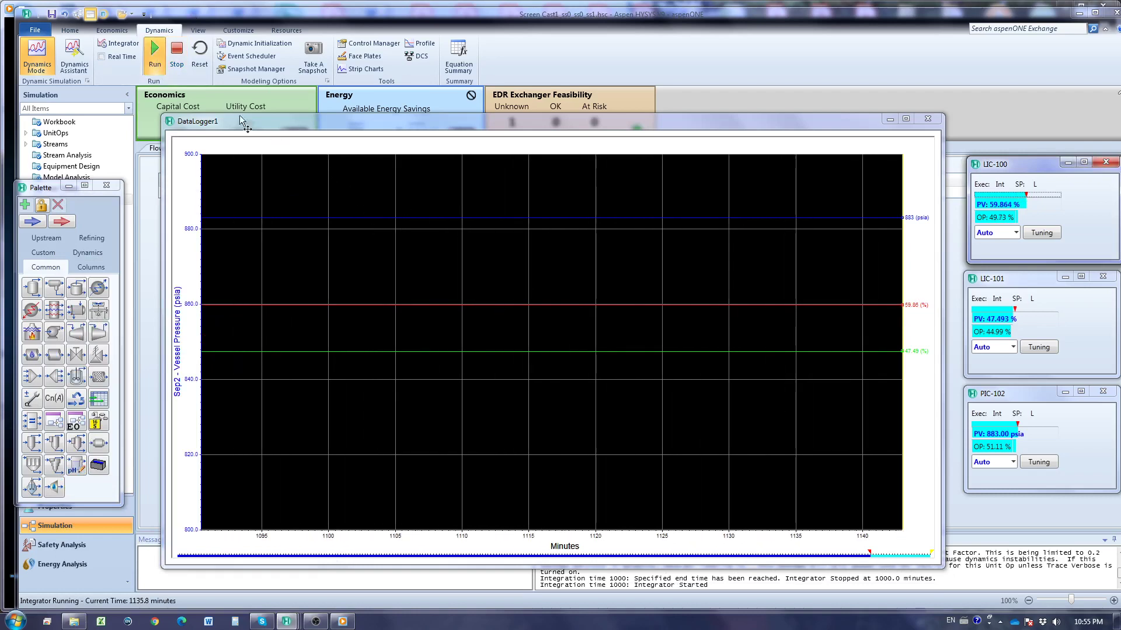
click(176, 54)
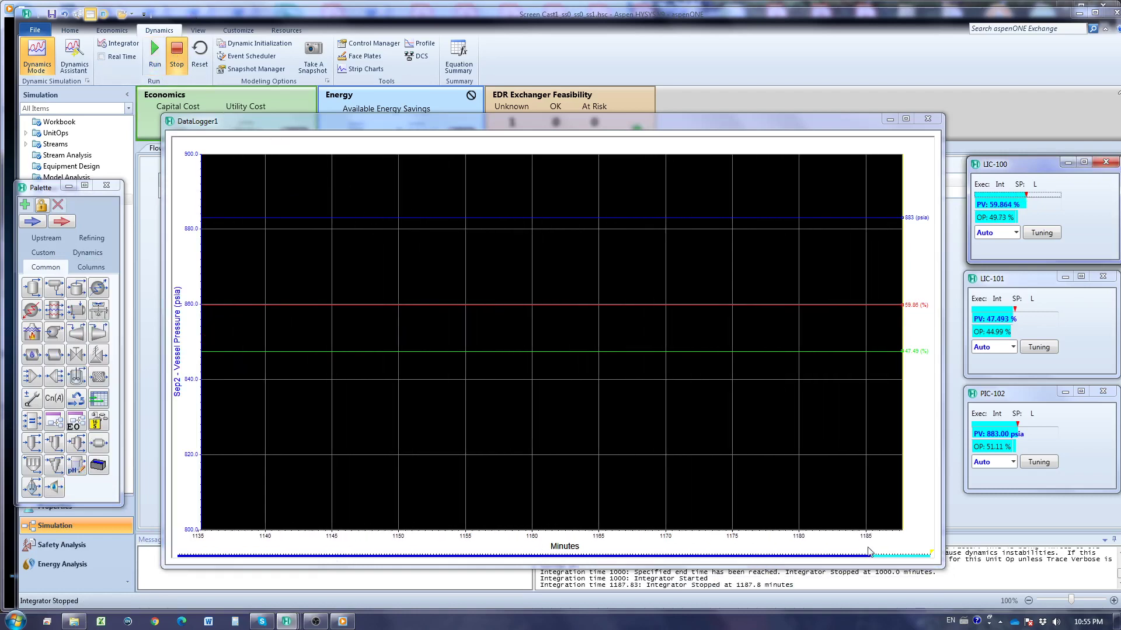
drag(870, 552, 622, 563)
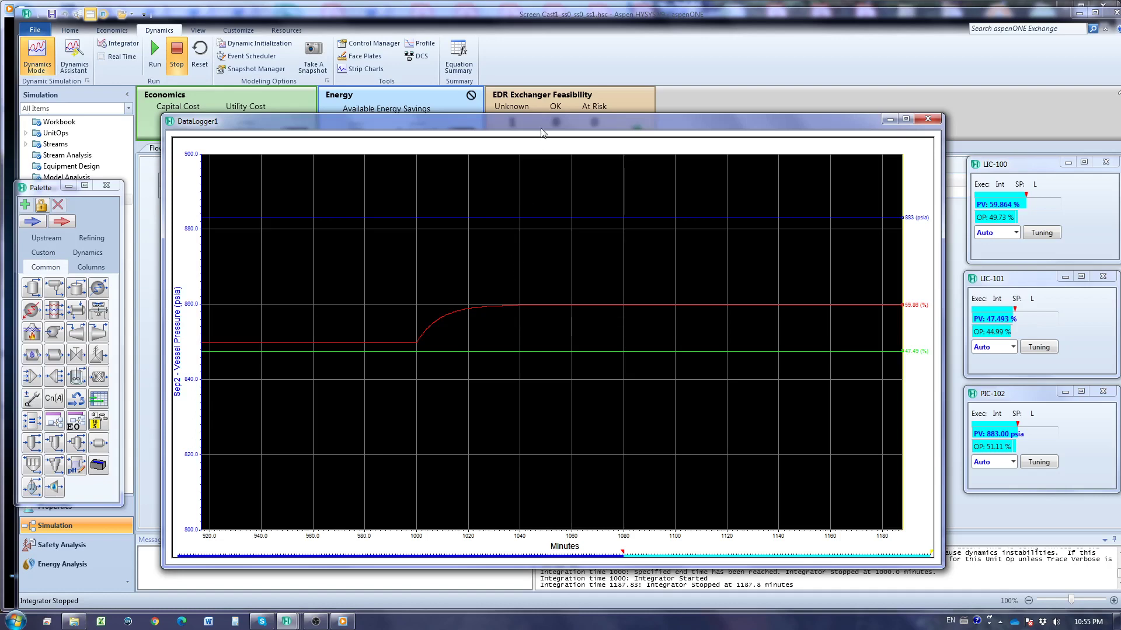
Show DataLogger1's Historical table of logged times, both separator levels and Sep2 pressure.
drag(543, 130, 627, 244)
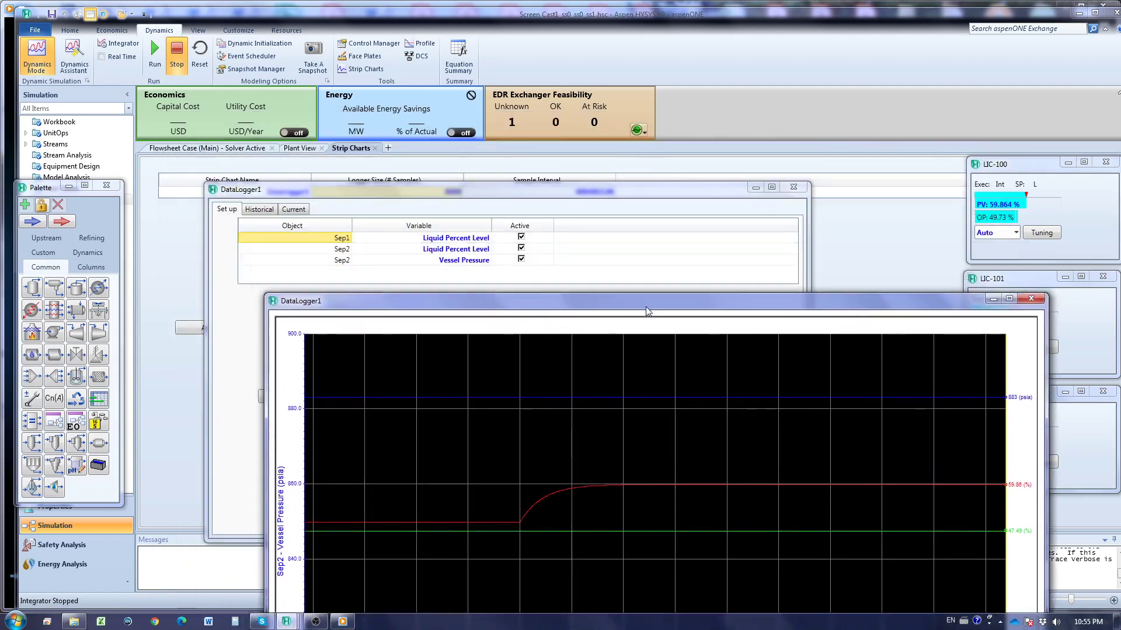
click(474, 196)
drag(473, 190, 483, 189)
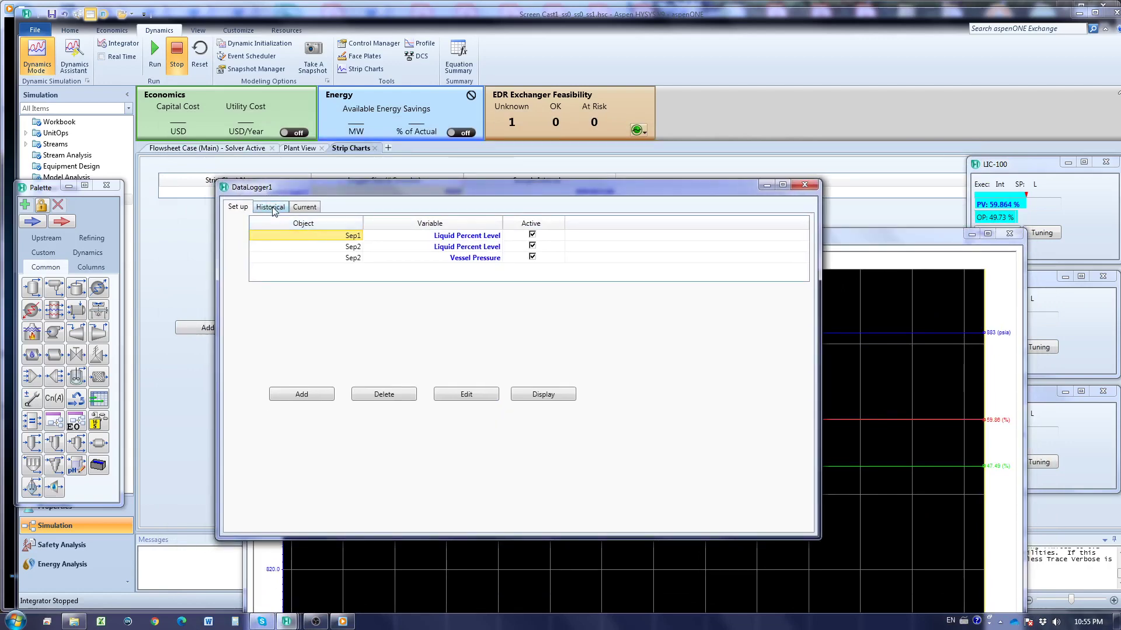
click(270, 207)
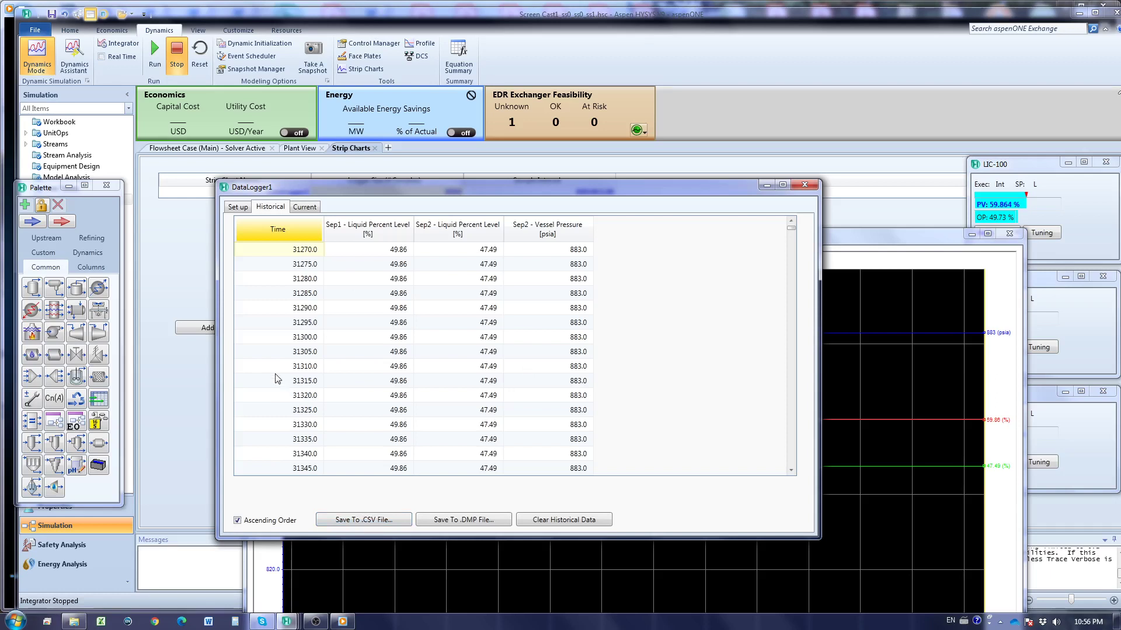
drag(541, 195, 476, 252)
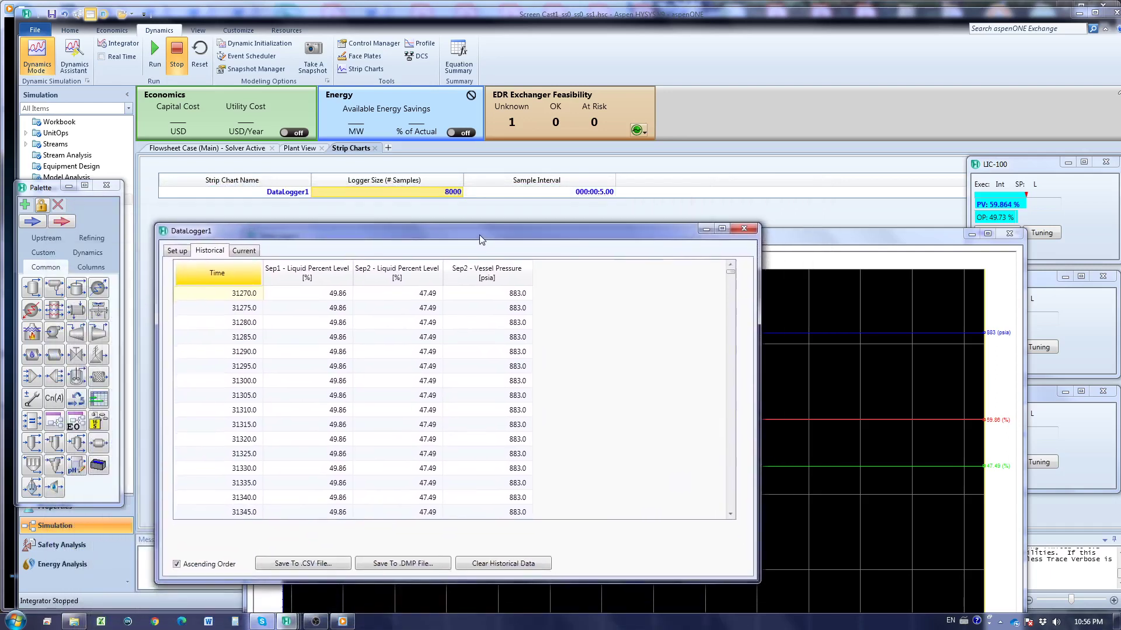
drag(476, 252, 482, 196)
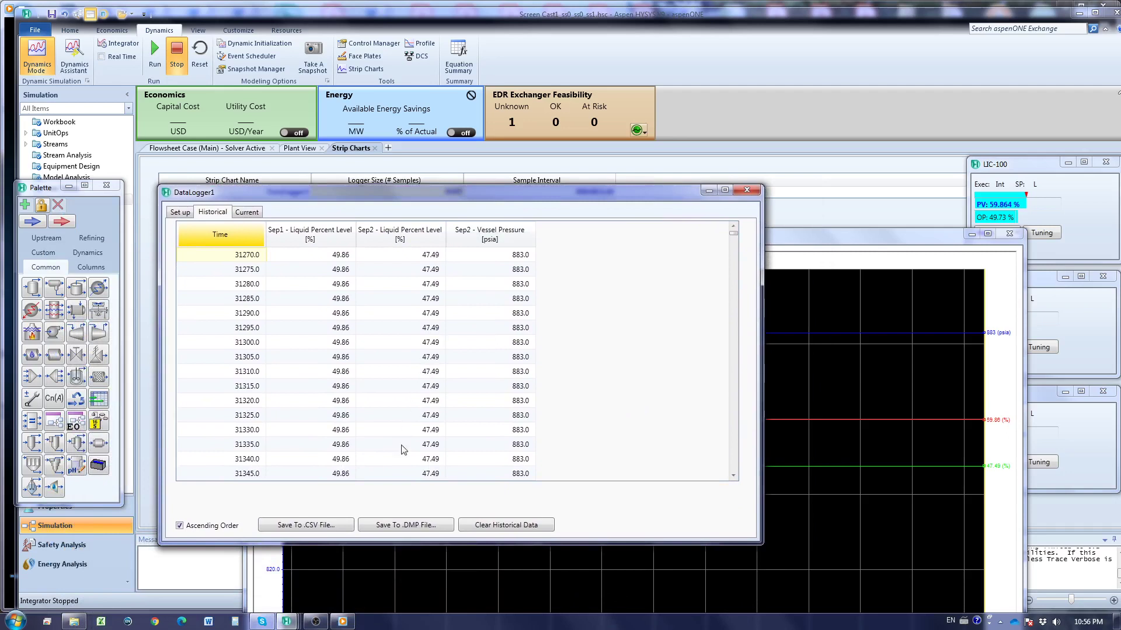